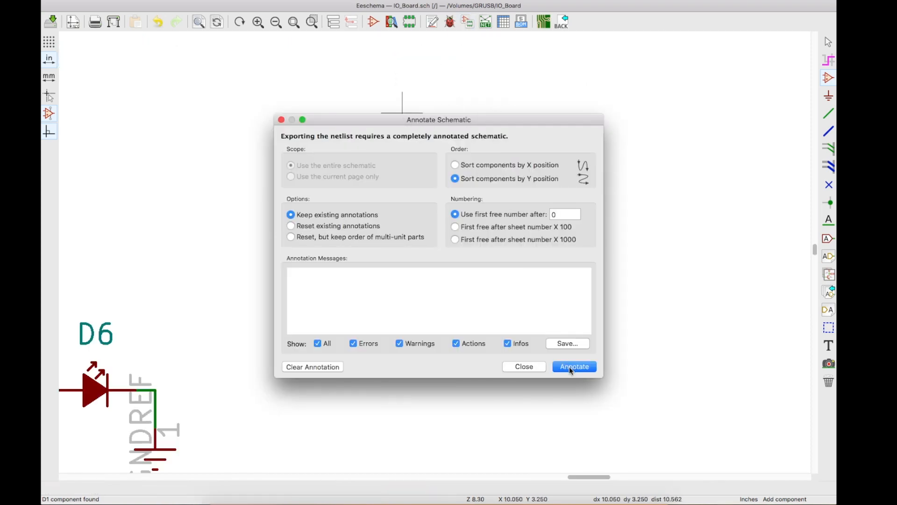
{"action": "left_click", "coordinate": [570, 367]}
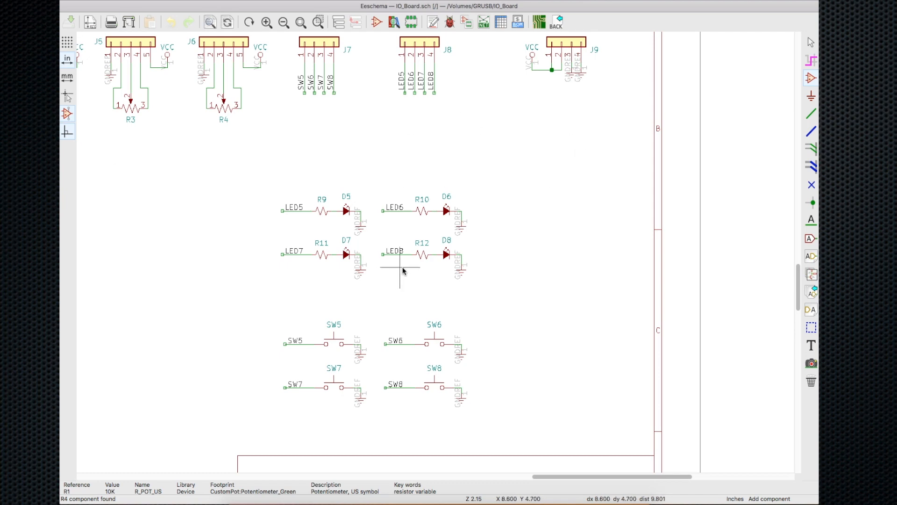
- Place an R_POT_US potentiometer symbol in the empty area of the schematic below connector J9
{"action": "left_click", "coordinate": [532, 154]}
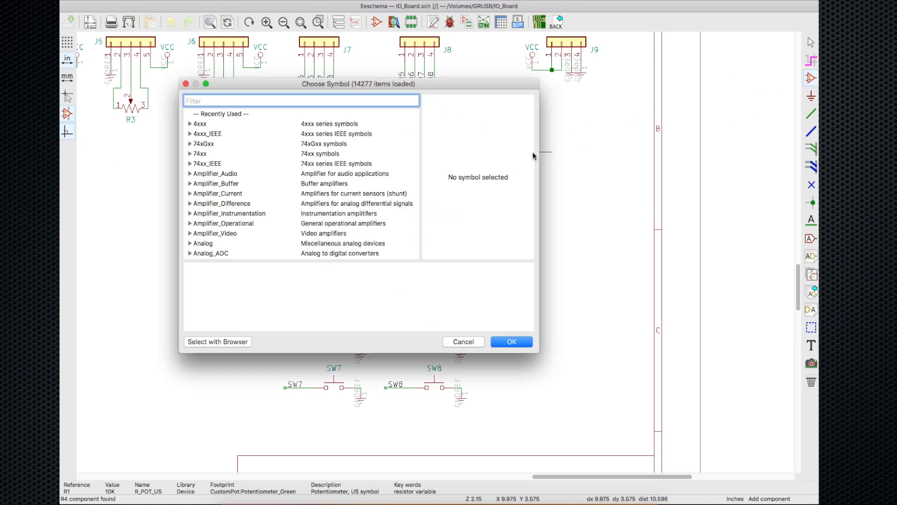
{"action": "type", "text": "pot"}
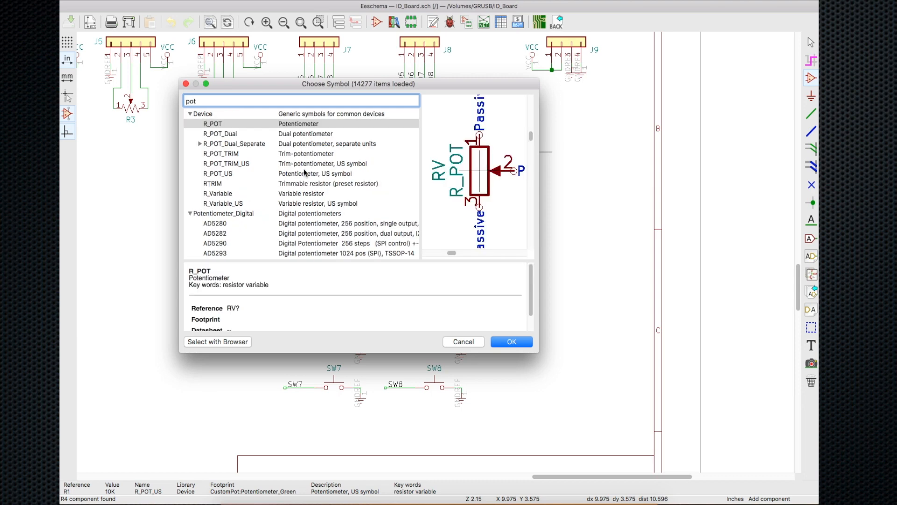
{"action": "left_click", "coordinate": [233, 173]}
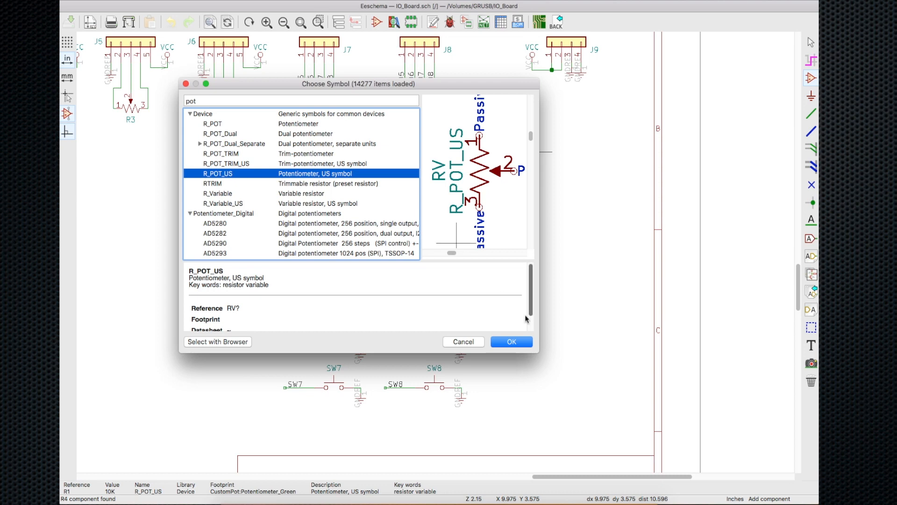
{"action": "left_click", "coordinate": [527, 345]}
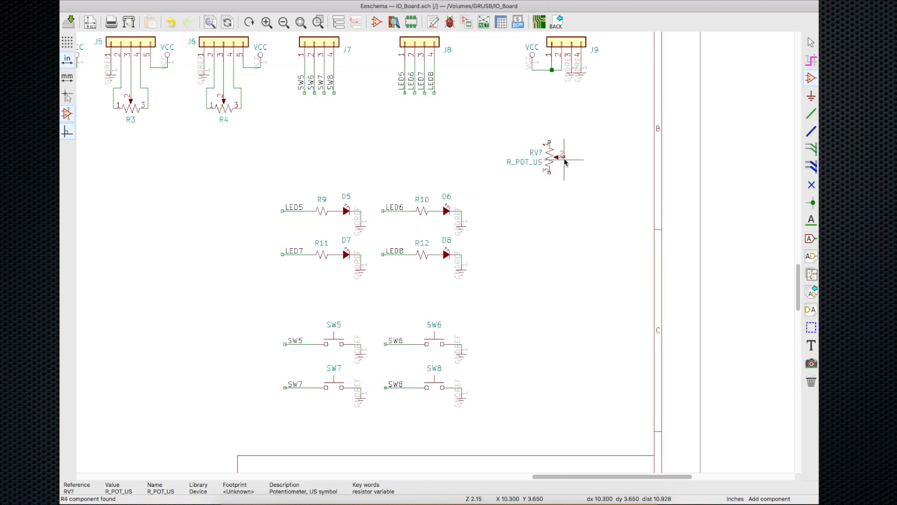
{"action": "left_click", "coordinate": [549, 161]}
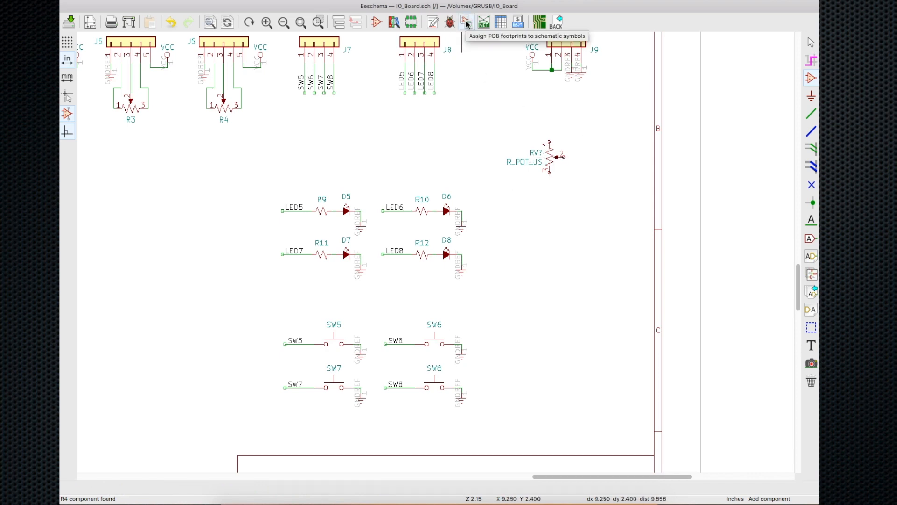
{"action": "scroll", "coordinate": [570, 154], "scroll_direction": "up", "scroll_amount": 6}
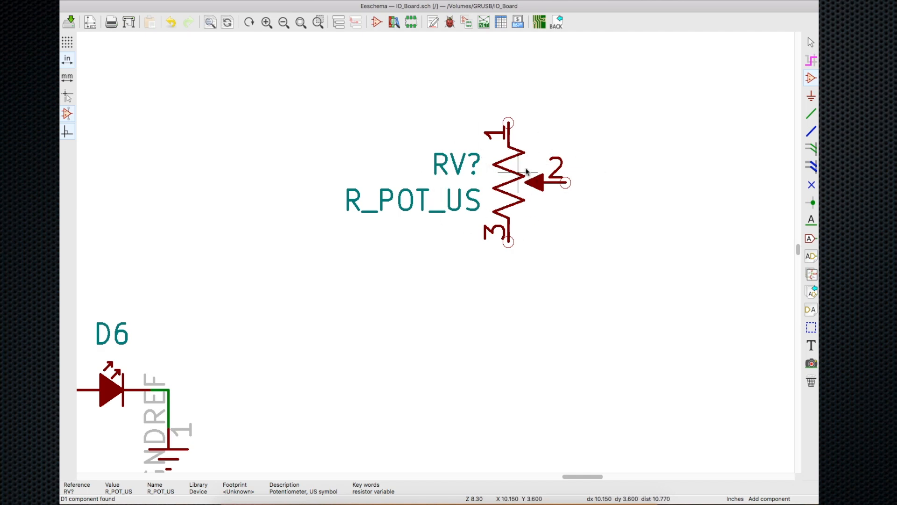
{"action": "double_click", "coordinate": [465, 165]}
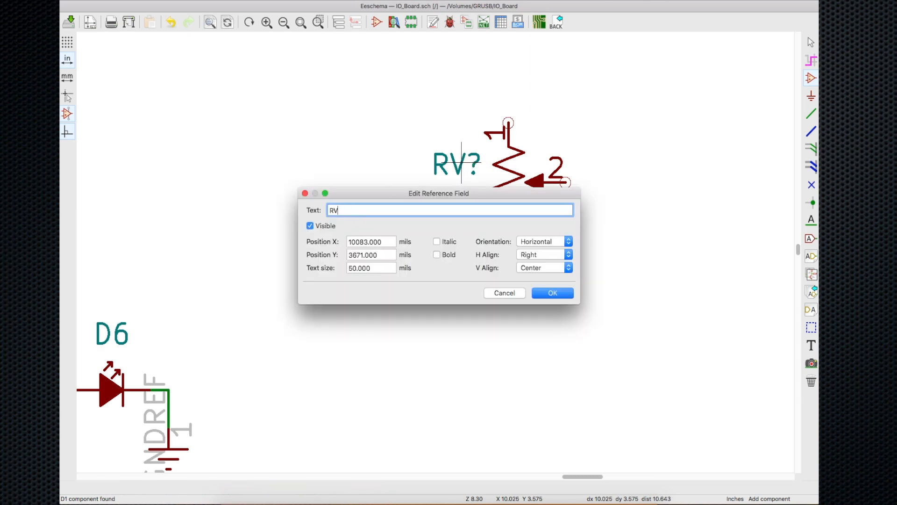
{"action": "left_click", "coordinate": [505, 292]}
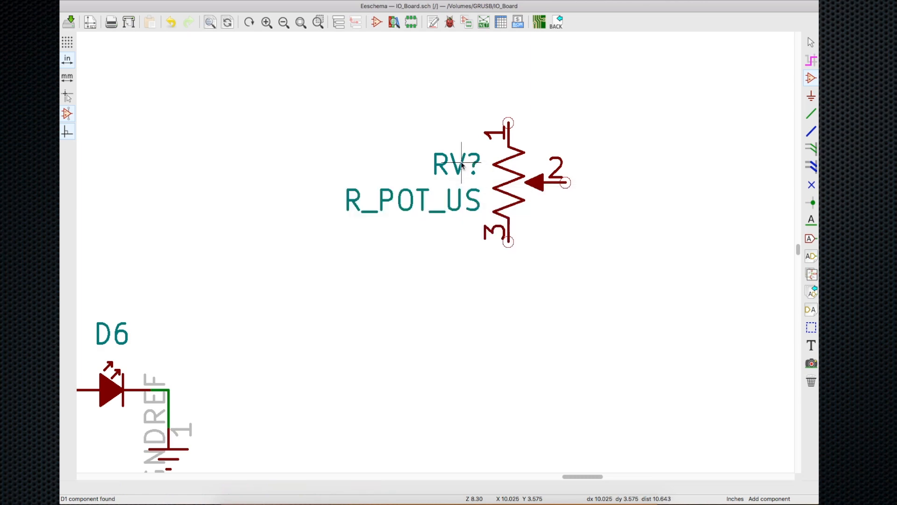
- Annotate the schematic while keeping existing annotations, and select the new potentiometer RV1 in the footprint assignments
{"action": "left_click", "coordinate": [466, 24]}
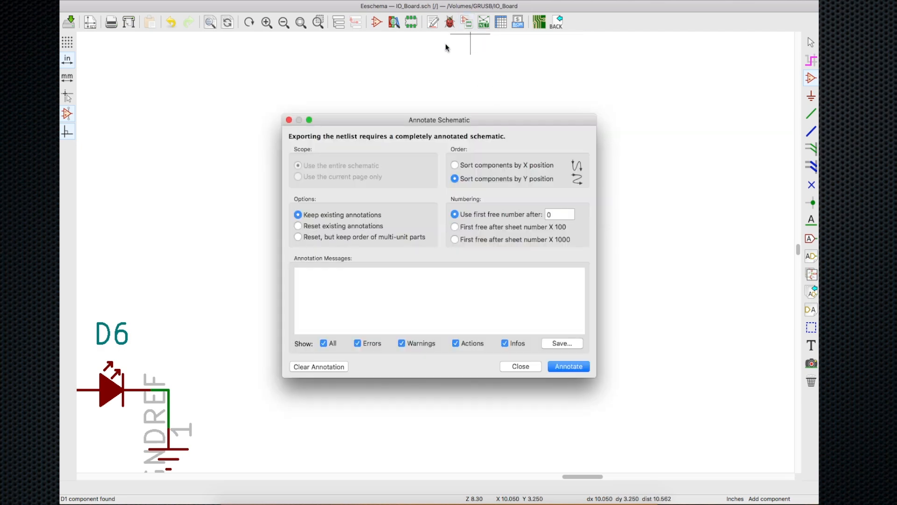
{"action": "left_click", "coordinate": [566, 368]}
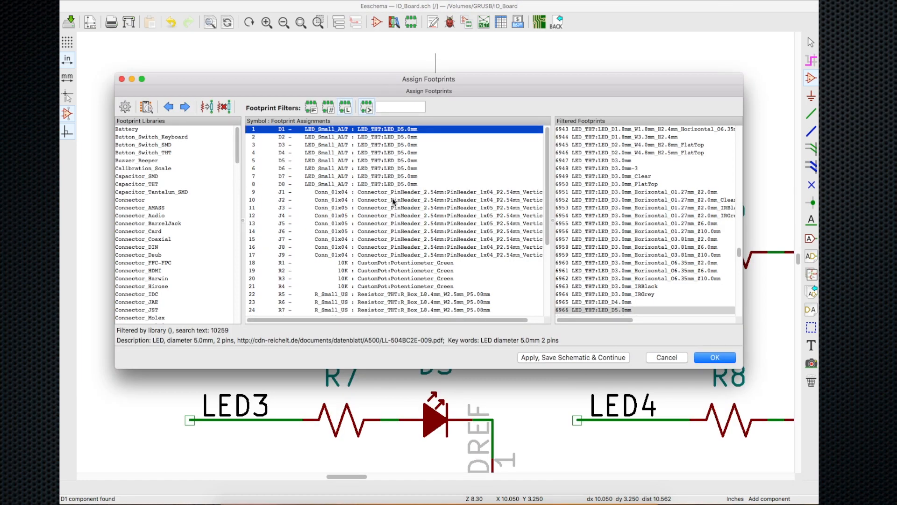
{"action": "scroll", "coordinate": [404, 203], "scroll_direction": "down", "scroll_amount": 5}
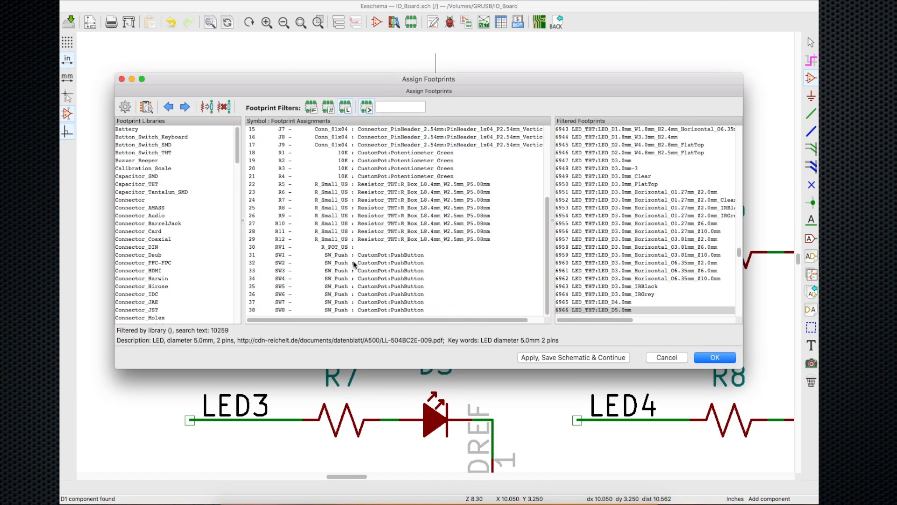
{"action": "left_click", "coordinate": [281, 248]}
{"action": "left_click_drag", "start_coordinate": [456, 81], "coordinate": [490, 91]}
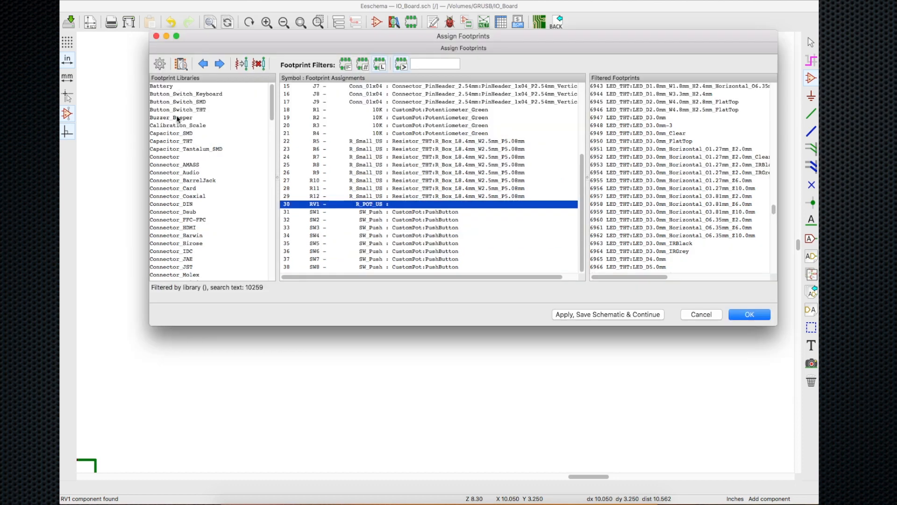
- Filter the footprints by the Potentiometer_THT library and preview the Potentiometer_ACP_CA14-H5_Horizontal footprint
{"action": "left_click", "coordinate": [177, 117]}
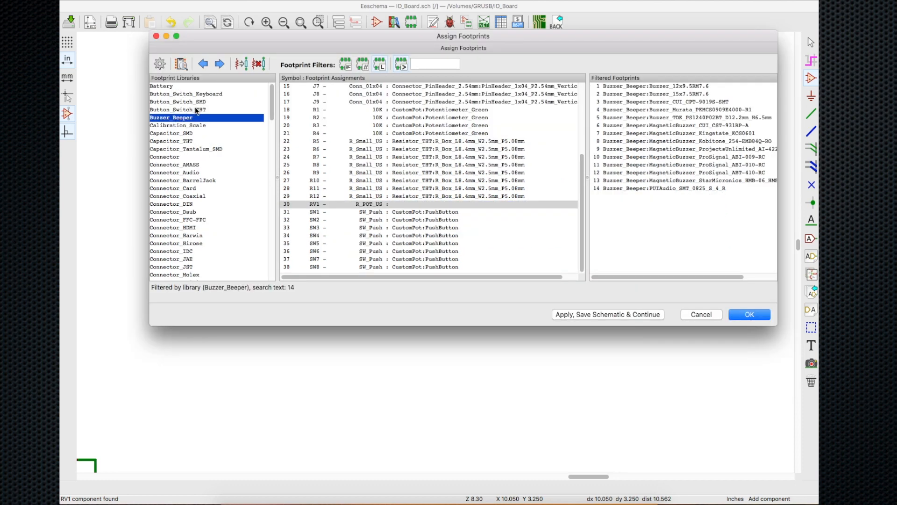
{"action": "scroll", "coordinate": [186, 172], "scroll_direction": "down", "scroll_amount": 15}
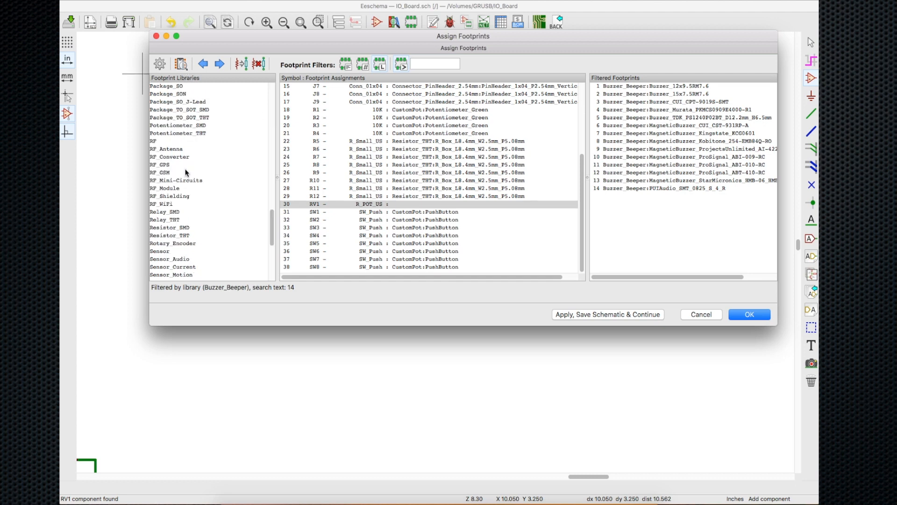
{"action": "left_click", "coordinate": [194, 134]}
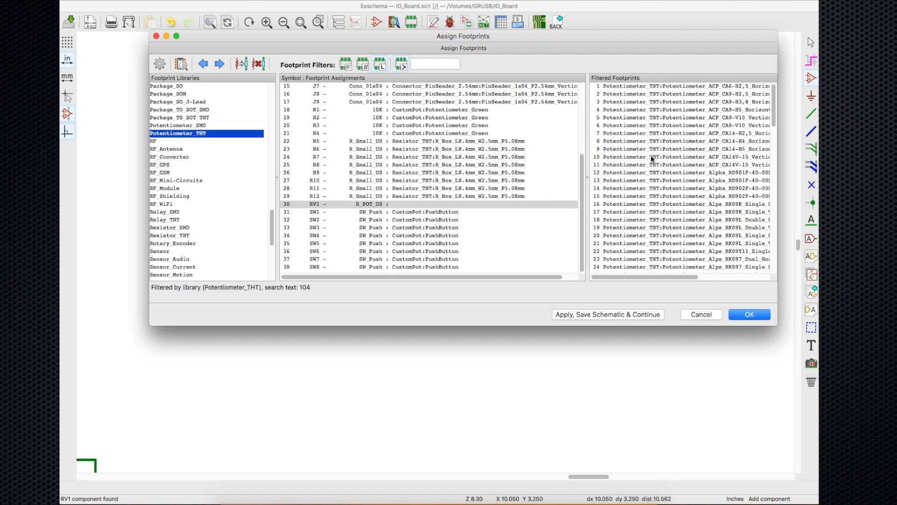
{"action": "left_click", "coordinate": [664, 149]}
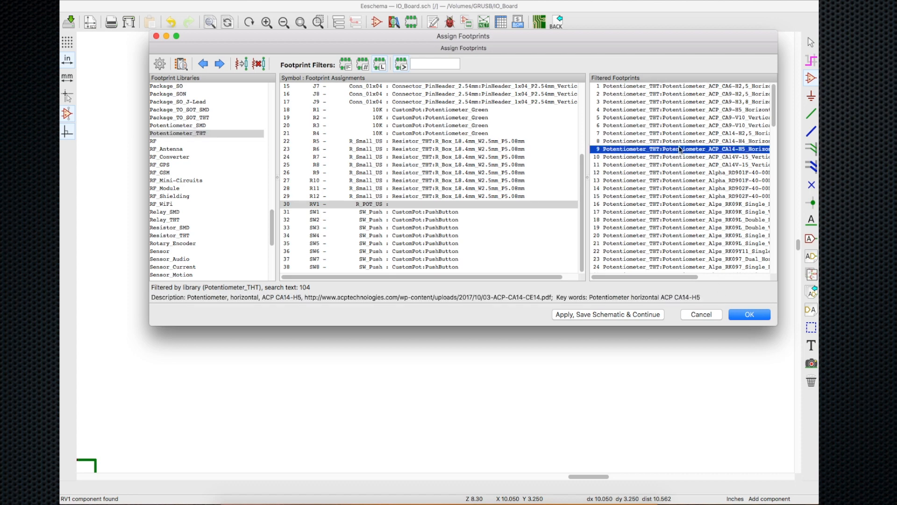
{"action": "left_click", "coordinate": [180, 66]}
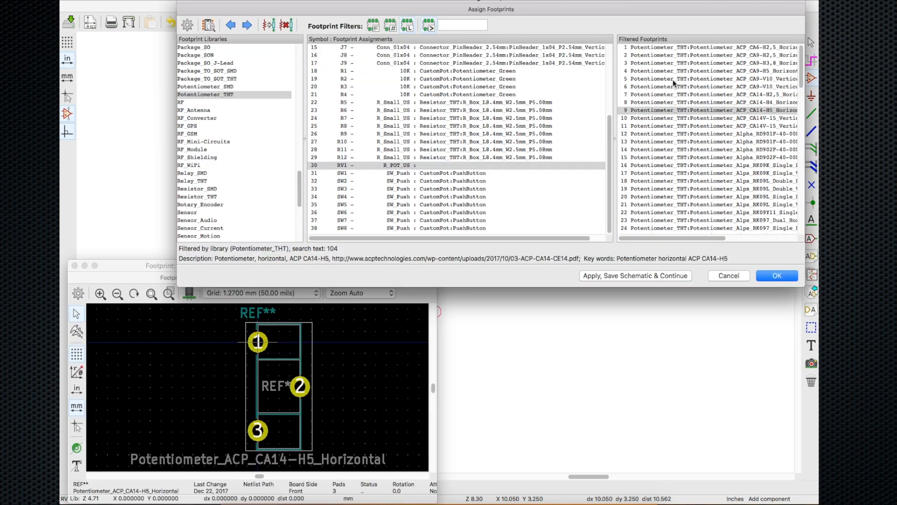
- Compare the pad layouts of various Potentiometer_THT footprints, including Potentiometer_Vishay_T73XX_Horizontal and Potentiometer_Vishay_T73XW_Horizontal
{"action": "left_click", "coordinate": [675, 80]}
{"action": "left_click", "coordinate": [676, 96]}
{"action": "left_click", "coordinate": [680, 126]}
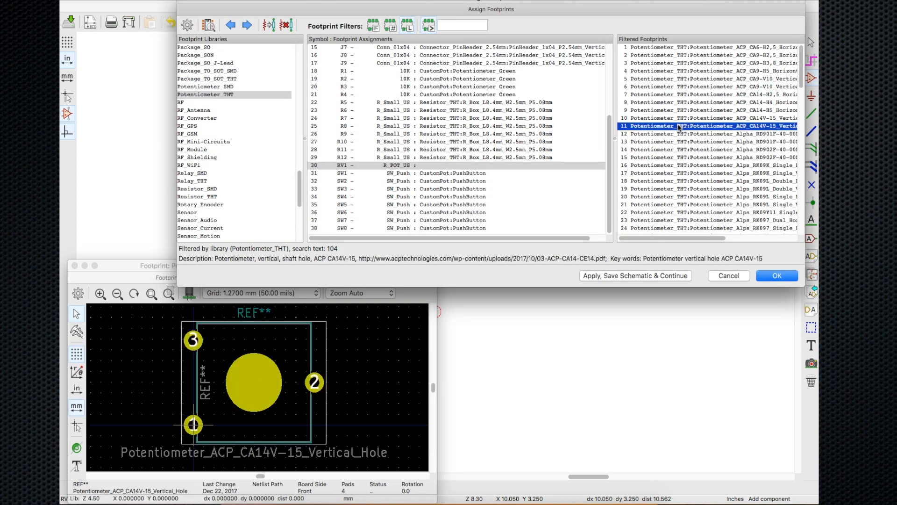
{"action": "left_click", "coordinate": [686, 158]}
{"action": "left_click", "coordinate": [694, 198]}
{"action": "scroll", "coordinate": [701, 201], "scroll_direction": "down", "scroll_amount": 10}
{"action": "left_click", "coordinate": [764, 213]}
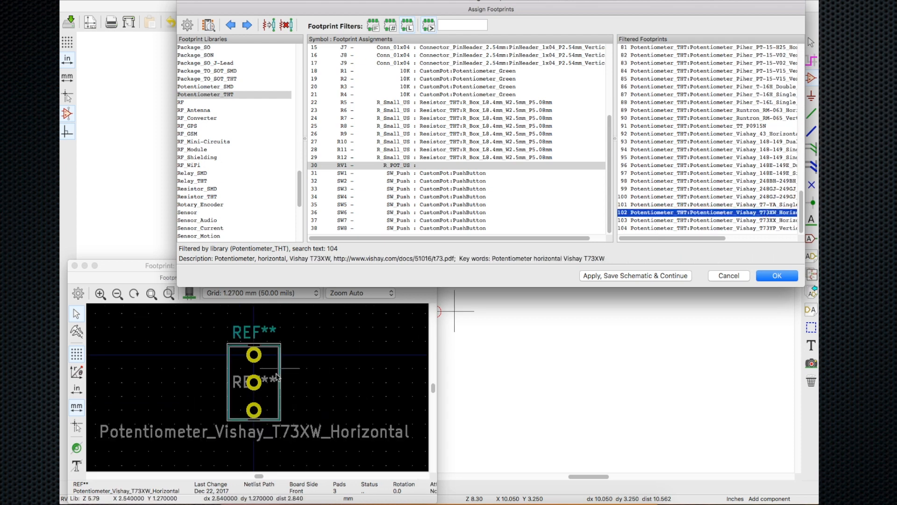
{"action": "left_click", "coordinate": [733, 222]}
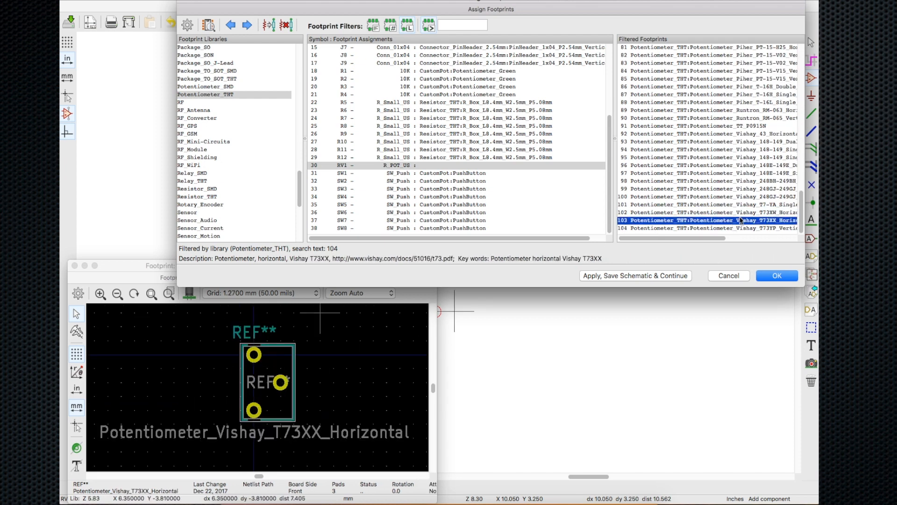
{"action": "key", "text": "Up"}
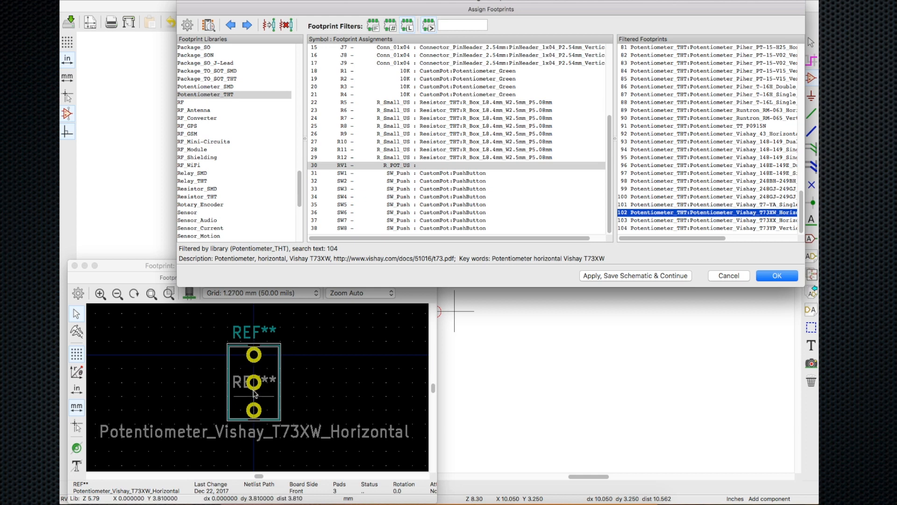
- Assign the Potentiometer_Vishay_T73XW_Horizontal footprint to RV1 and check its preview
{"action": "left_click", "coordinate": [456, 166]}
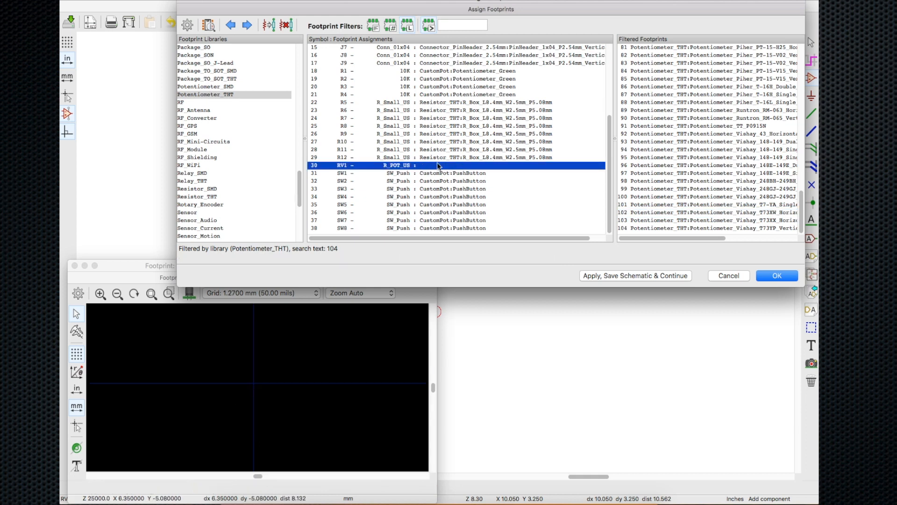
{"action": "left_click", "coordinate": [694, 220]}
{"action": "left_click", "coordinate": [693, 214]}
{"action": "double_click", "coordinate": [693, 213]}
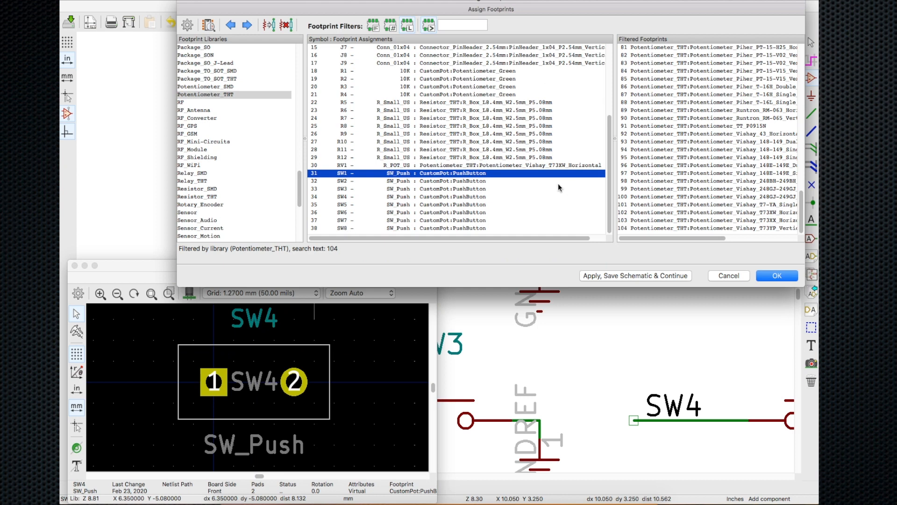
{"action": "left_click", "coordinate": [463, 166]}
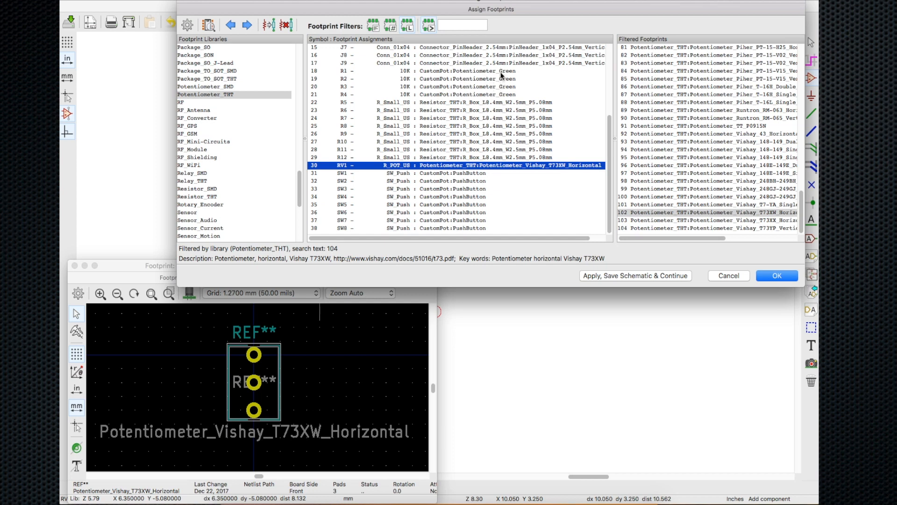
- Assign the Potentiometer_Vishay_T73XW_Horizontal footprint to R1 through R4 as well, and close the footprint assignments without saving them
{"action": "left_click_drag", "start_coordinate": [502, 73], "coordinate": [506, 93], "text": "super"}
{"action": "left_click", "coordinate": [750, 213]}
{"action": "double_click", "coordinate": [749, 214]}
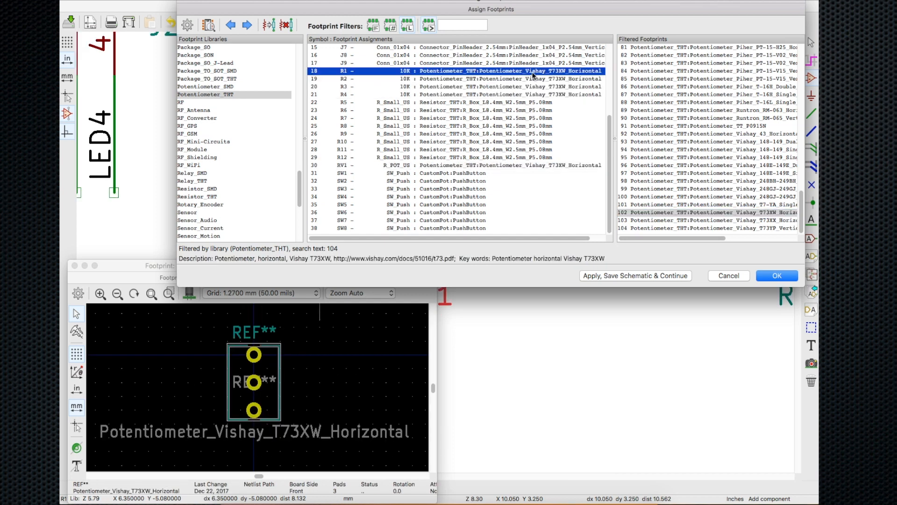
{"action": "left_click", "coordinate": [566, 78]}
{"action": "left_click", "coordinate": [566, 88]}
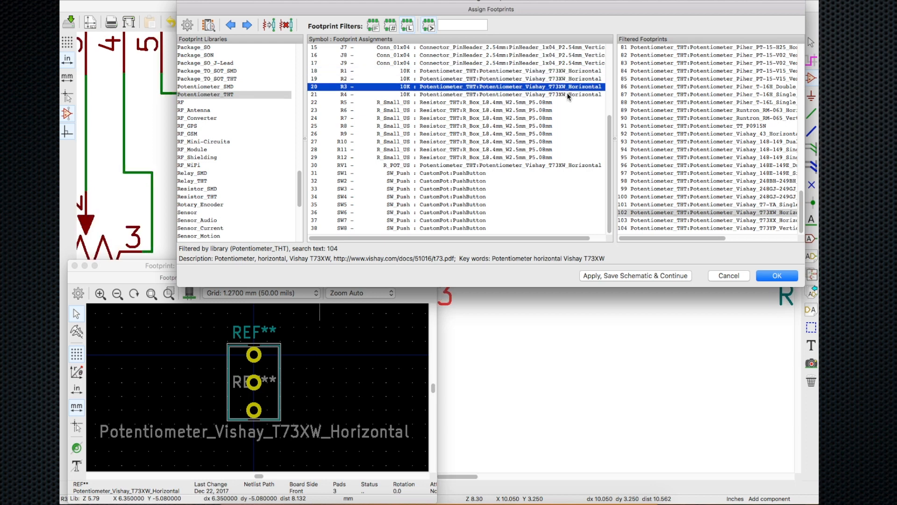
{"action": "left_click", "coordinate": [533, 165]}
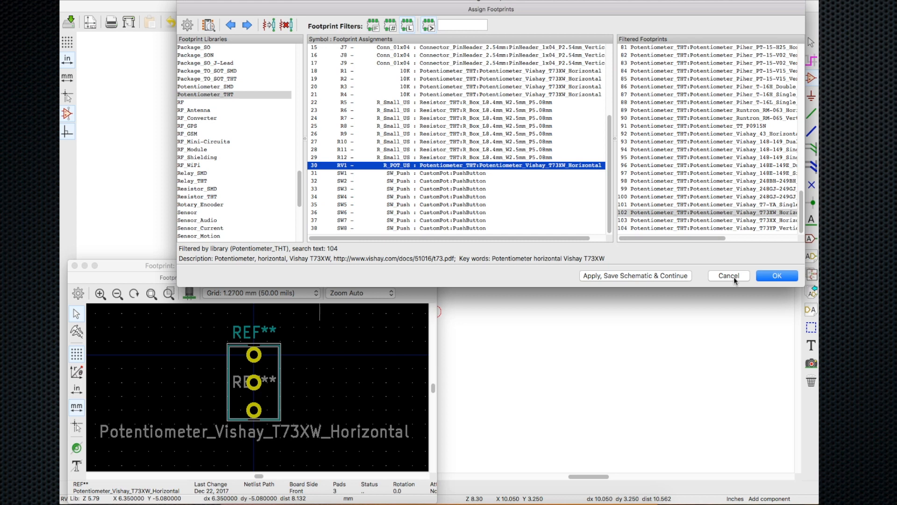
{"action": "left_click", "coordinate": [719, 279]}
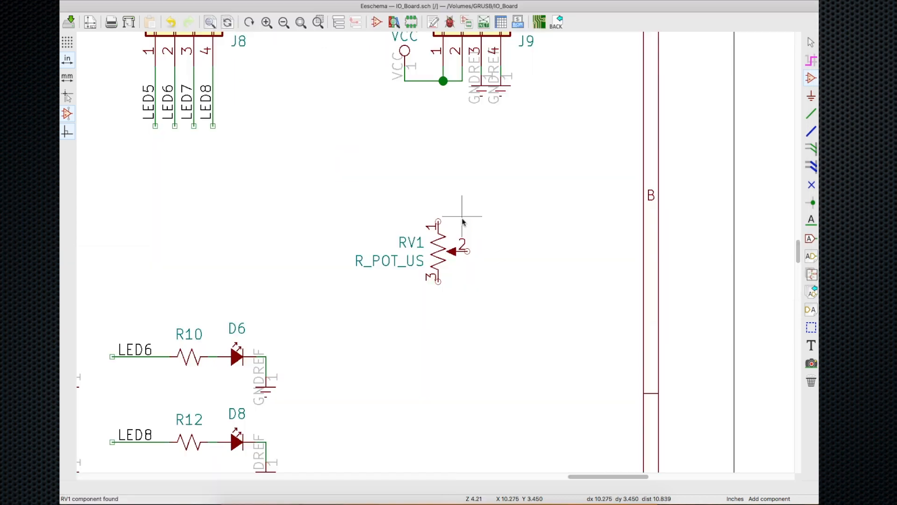
- Browse the Potentiometer_THT library for a footprint to fill the Footprint field of RV1
{"action": "double_click", "coordinate": [441, 251]}
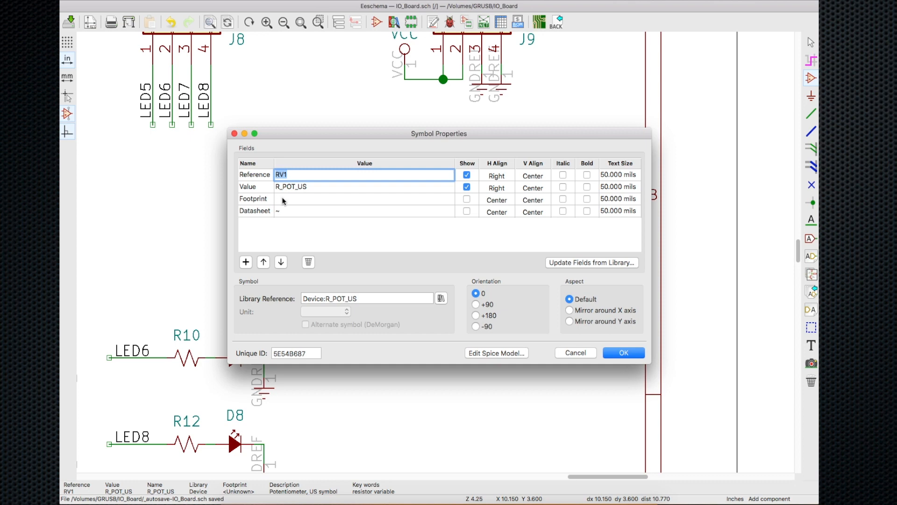
{"action": "left_click", "coordinate": [361, 198]}
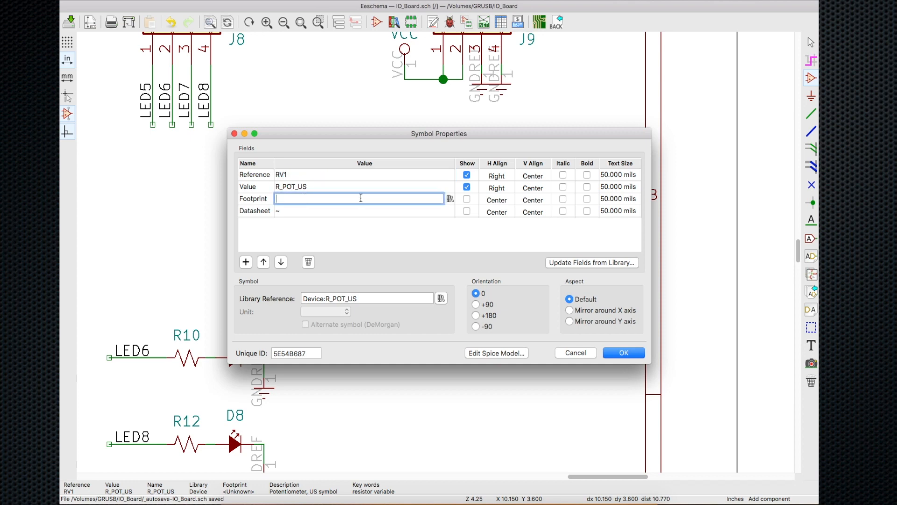
{"action": "left_click", "coordinate": [449, 198]}
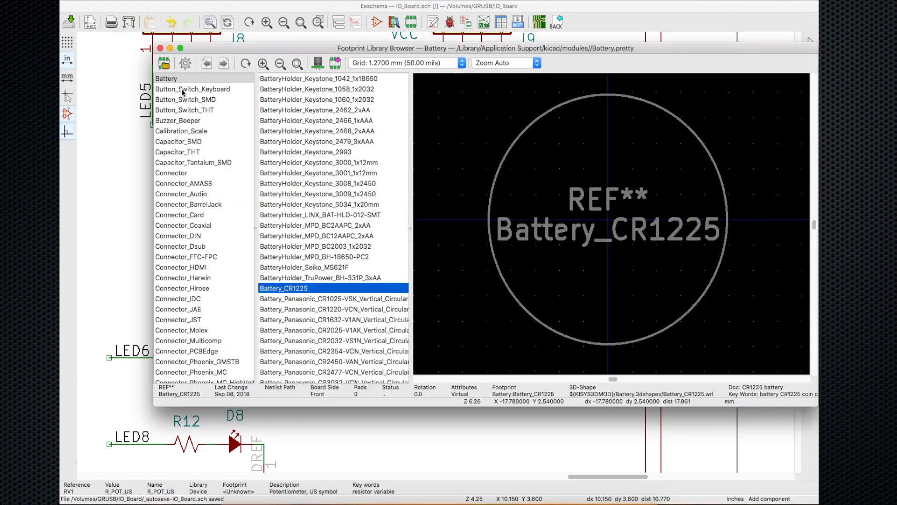
{"action": "scroll", "coordinate": [197, 106], "scroll_direction": "down", "scroll_amount": 15}
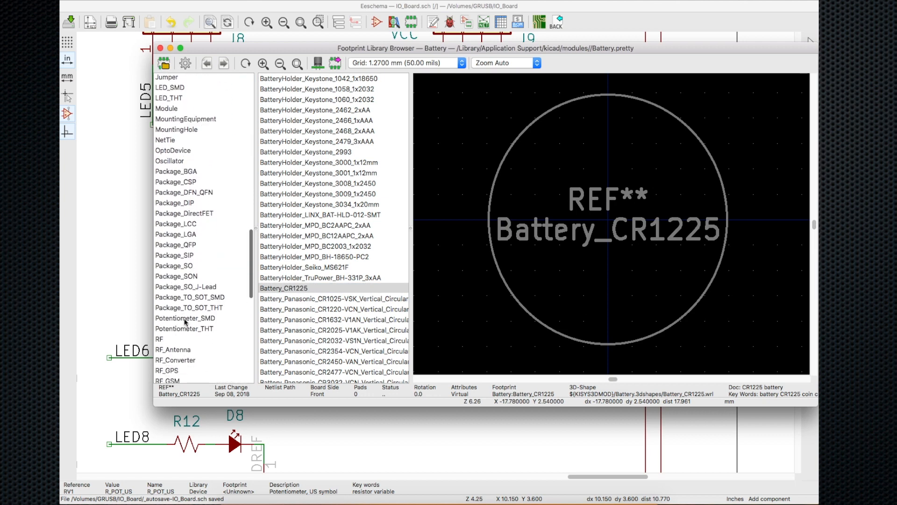
{"action": "left_click", "coordinate": [211, 329]}
- Compare several potentiometer footprints and assign Potentiometer_Vishay_T73XW_Horizontal to RV1, accepting the symbol properties
{"action": "left_click", "coordinate": [354, 232]}
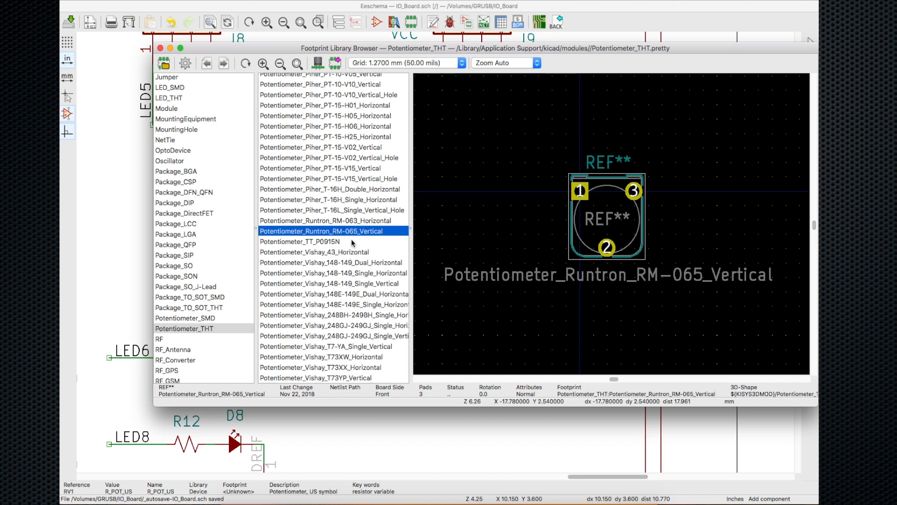
{"action": "left_click", "coordinate": [351, 294]}
{"action": "left_click", "coordinate": [365, 360]}
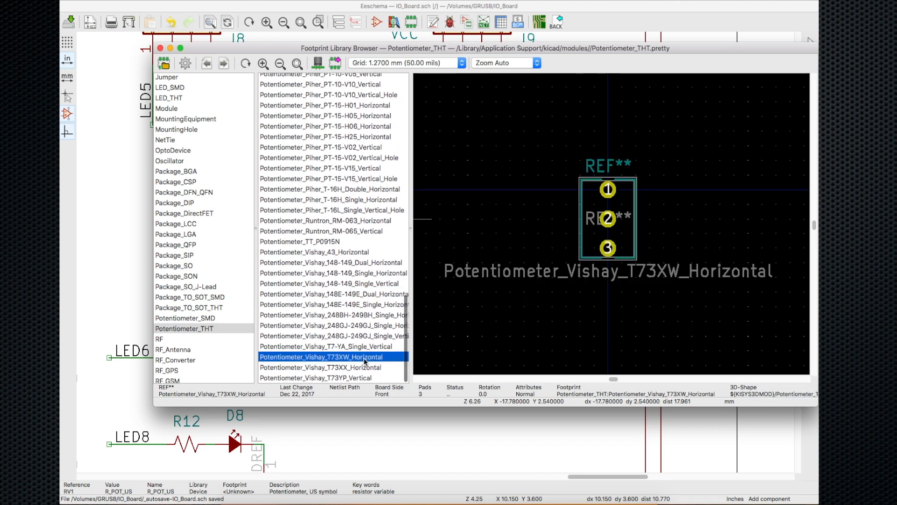
{"action": "double_click", "coordinate": [362, 357]}
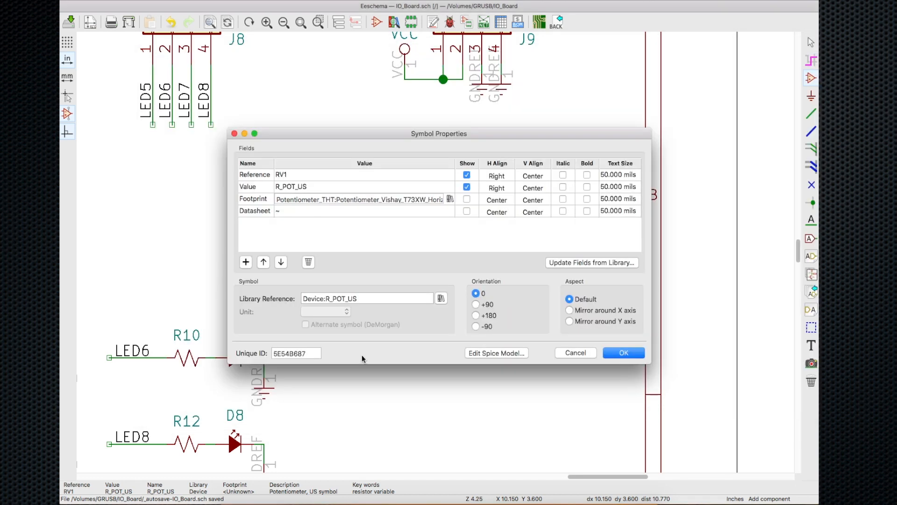
{"action": "left_click", "coordinate": [631, 357]}
- Generate the Pcbnew netlist and save it as IO_Board.net in the IO_Board folder
{"action": "scroll", "coordinate": [731, 242], "scroll_direction": "down", "scroll_amount": 3}
{"action": "scroll", "coordinate": [731, 243], "scroll_direction": "up", "scroll_amount": 3}
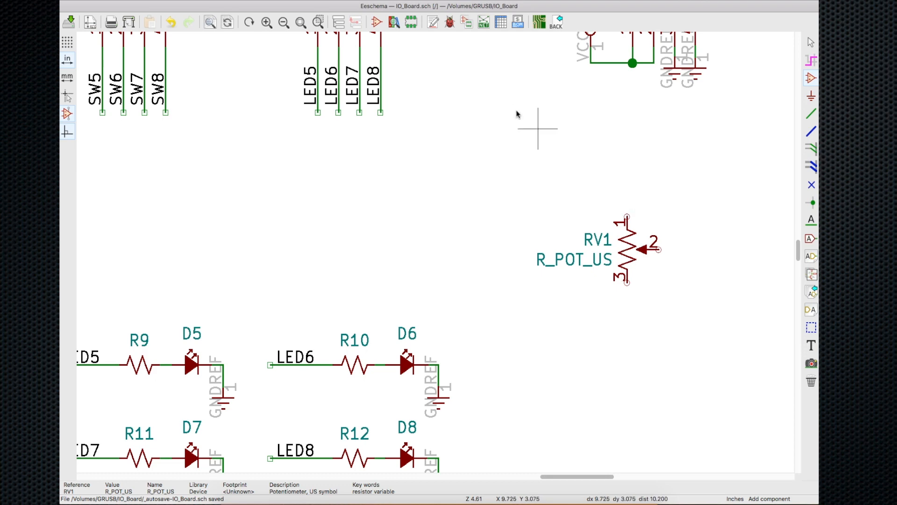
{"action": "left_click", "coordinate": [486, 26]}
{"action": "left_click", "coordinate": [518, 207]}
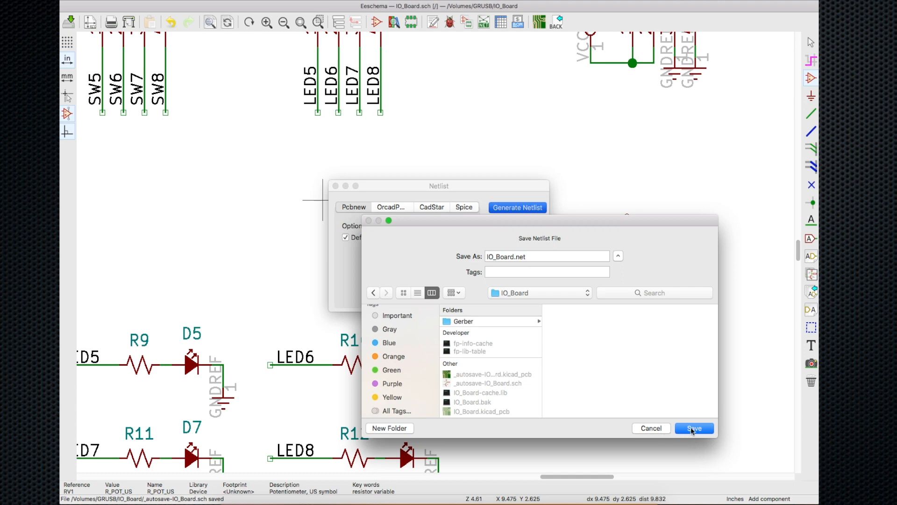
{"action": "left_click", "coordinate": [690, 429]}
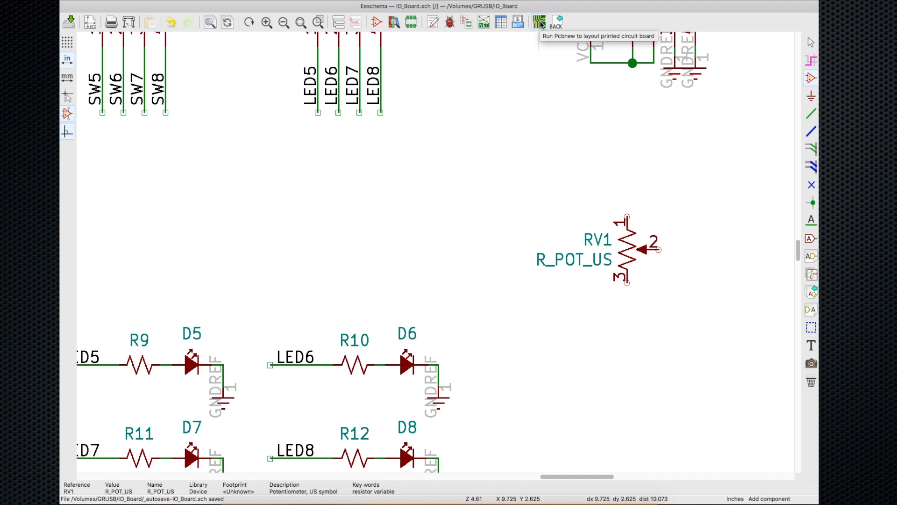
- View RV1's assigned footprint in the footprint library browser and inspect its pad 1
{"action": "double_click", "coordinate": [632, 247]}
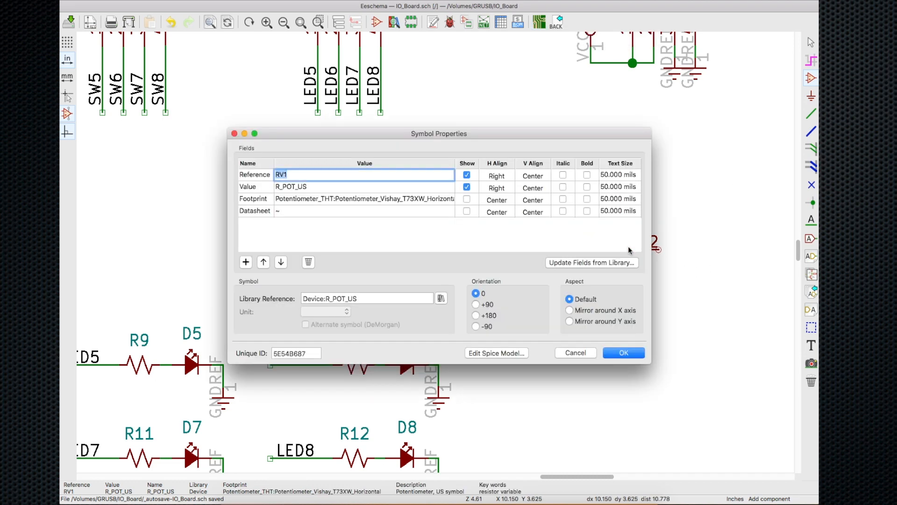
{"action": "left_click", "coordinate": [373, 201]}
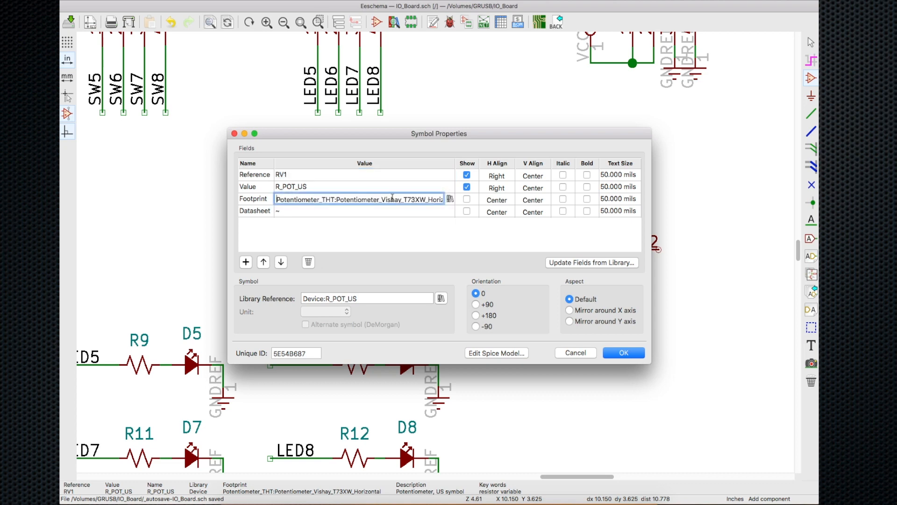
{"action": "left_click", "coordinate": [450, 200]}
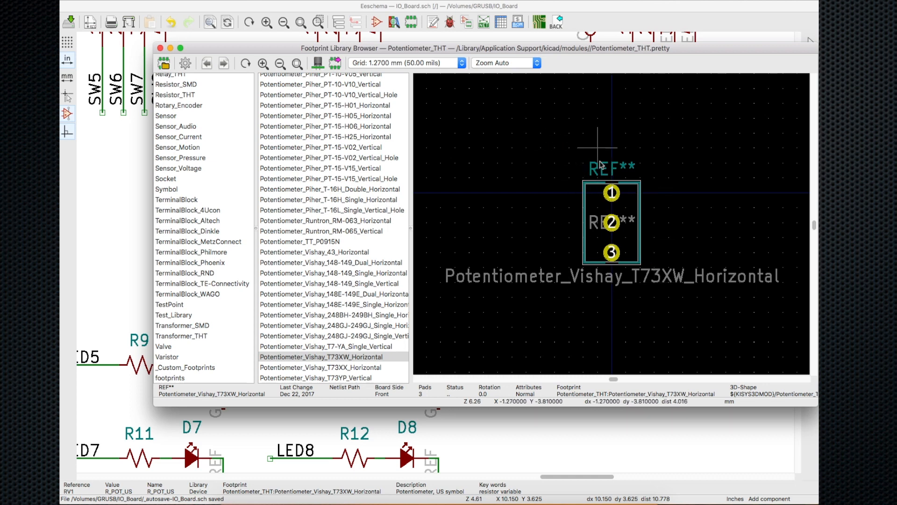
{"action": "left_click", "coordinate": [613, 196]}
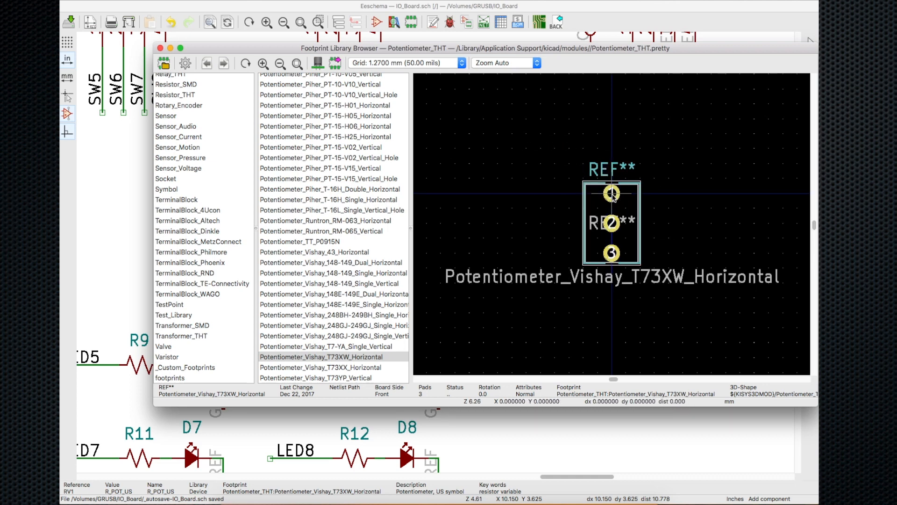
{"action": "left_click", "coordinate": [613, 195]}
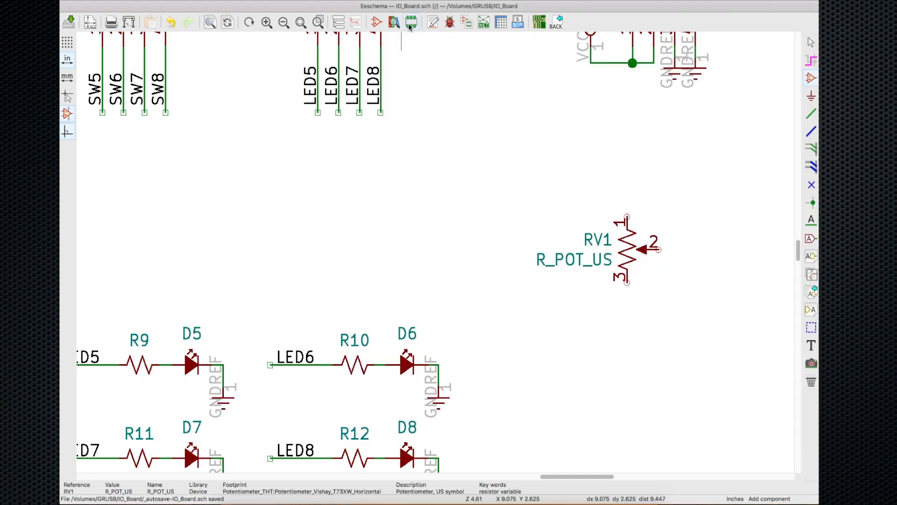
- Load Potentiometer_Vishay_T73XW_Horizontal from the Potentiometer_THT library into the Footprint Editor and select pad 1
{"action": "left_click", "coordinate": [411, 23]}
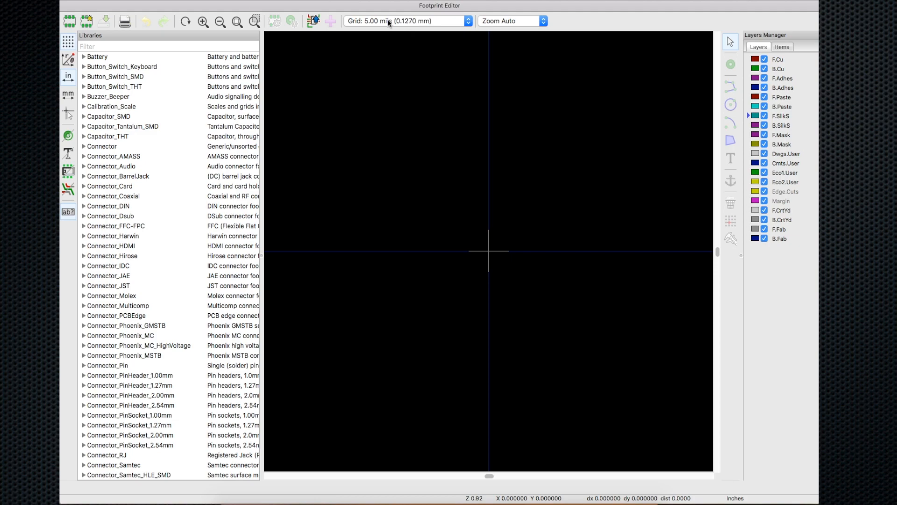
{"action": "scroll", "coordinate": [138, 164], "scroll_direction": "down", "scroll_amount": 5}
{"action": "scroll", "coordinate": [138, 163], "scroll_direction": "down", "scroll_amount": 15}
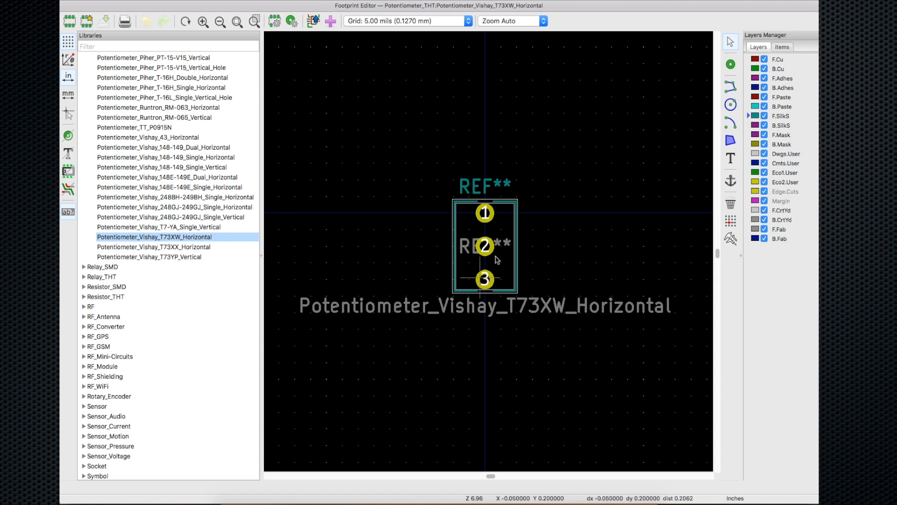
{"action": "left_click", "coordinate": [486, 215]}
{"action": "scroll", "coordinate": [492, 222], "scroll_direction": "up", "scroll_amount": 4}
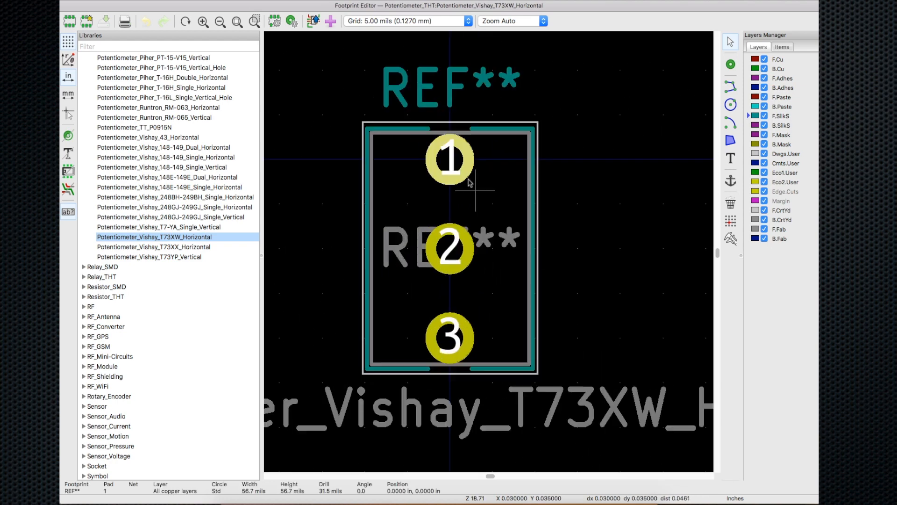
- Set the hole size of pad 1 to 35 mils
{"action": "double_click", "coordinate": [446, 162]}
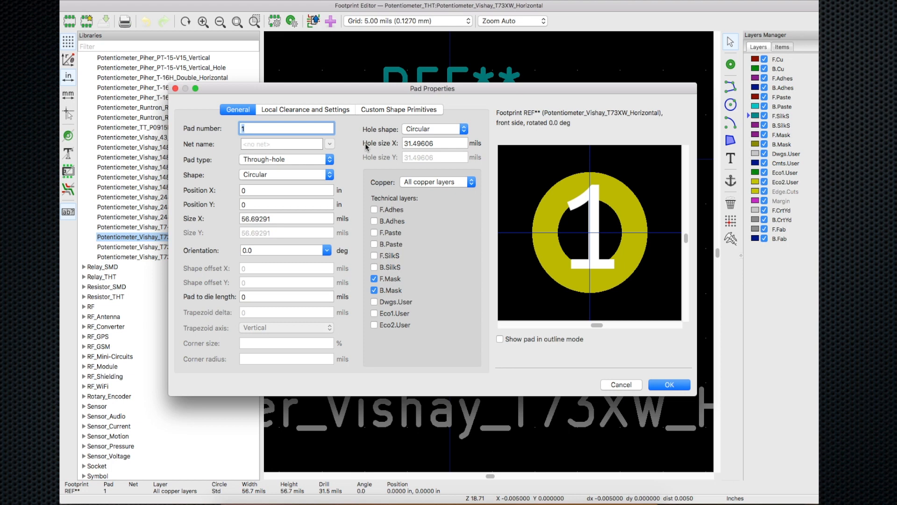
{"action": "mouse_move", "coordinate": [414, 143]}
{"action": "left_mouse_down"}
{"action": "mouse_move", "coordinate": [430, 142]}
{"action": "mouse_move", "coordinate": [412, 143]}
{"action": "left_mouse_up"}
{"action": "left_click", "coordinate": [443, 143]}
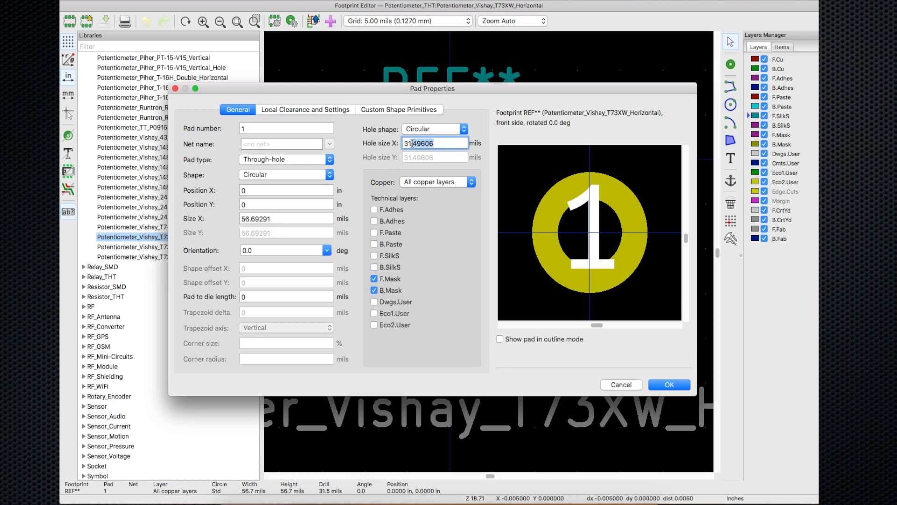
{"action": "type", "text": "5"}
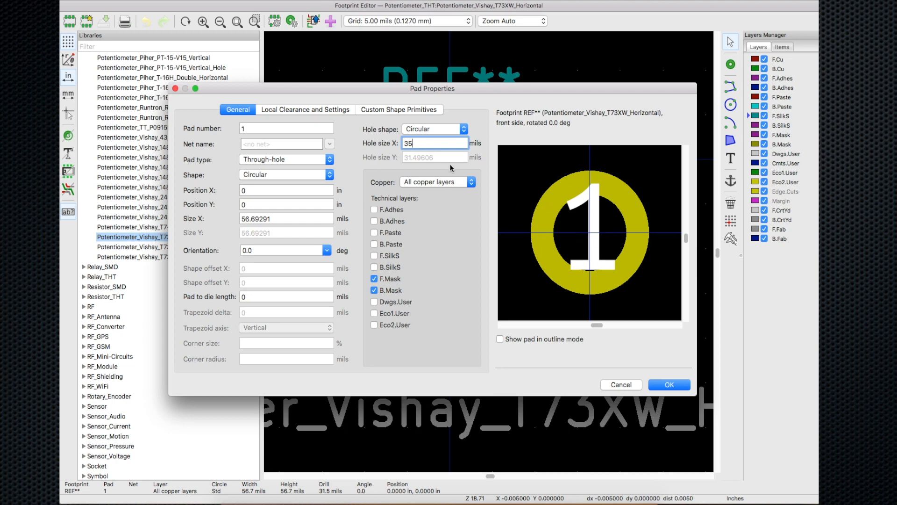
{"action": "left_click", "coordinate": [669, 384]}
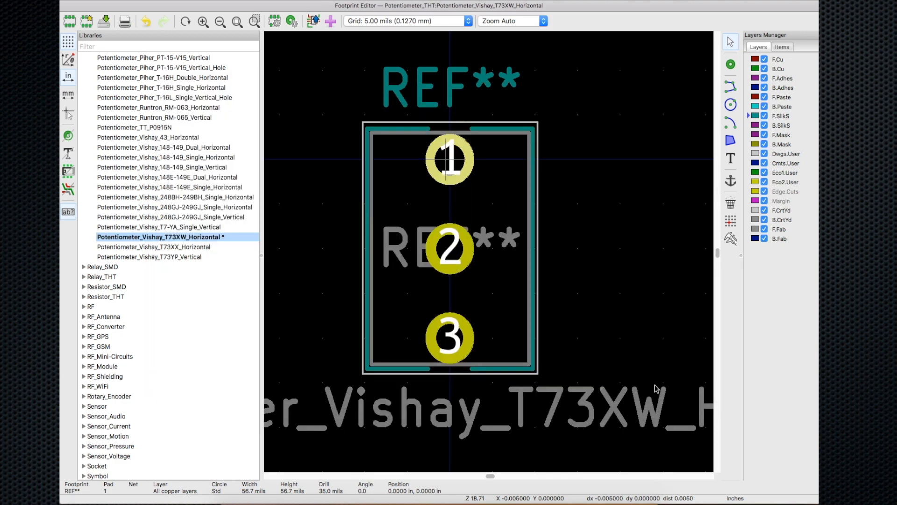
- Set the hole size of pads 2 and 3 to 35 mils as well
{"action": "double_click", "coordinate": [437, 252]}
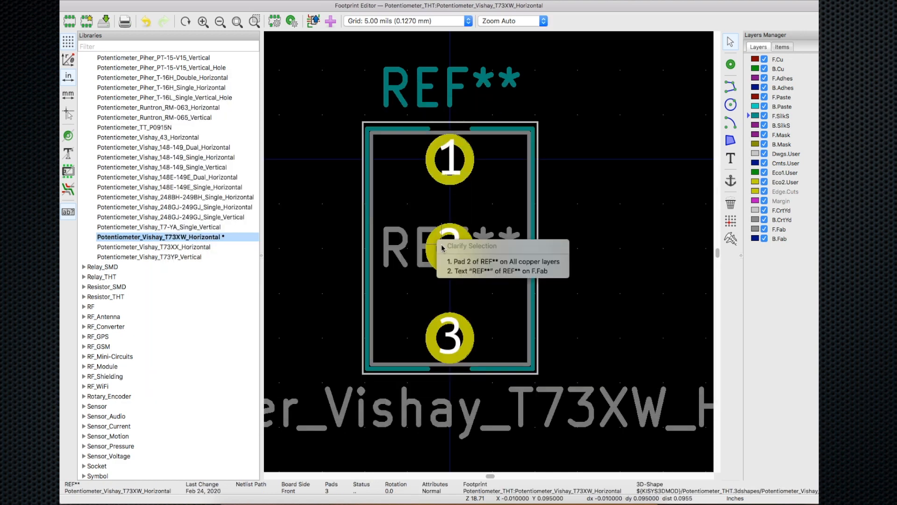
{"action": "left_click", "coordinate": [455, 258]}
{"action": "left_click_drag", "start_coordinate": [441, 142], "coordinate": [397, 148]}
{"action": "type", "text": "35"}
{"action": "left_click", "coordinate": [669, 385]}
{"action": "double_click", "coordinate": [450, 338]}
{"action": "type", "text": "35"}
{"action": "left_click", "coordinate": [669, 384]}
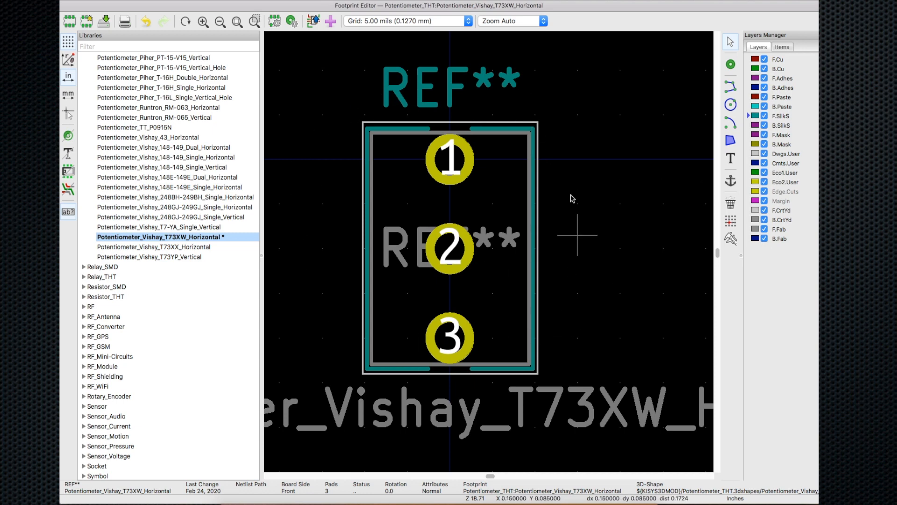
- Export the edited footprint to the IO_Board folder as Test_Pot_1.kicad_mod
{"action": "left_click", "coordinate": [81, 0]}
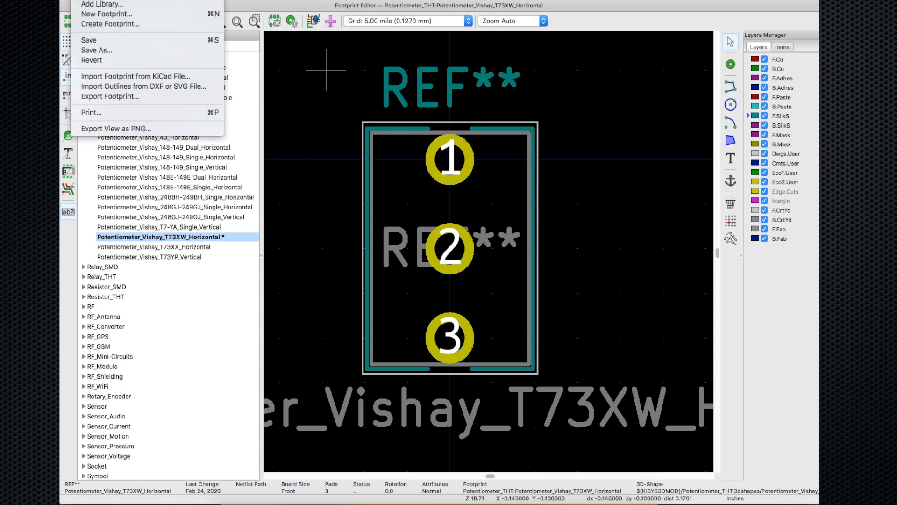
{"action": "left_click", "coordinate": [116, 97]}
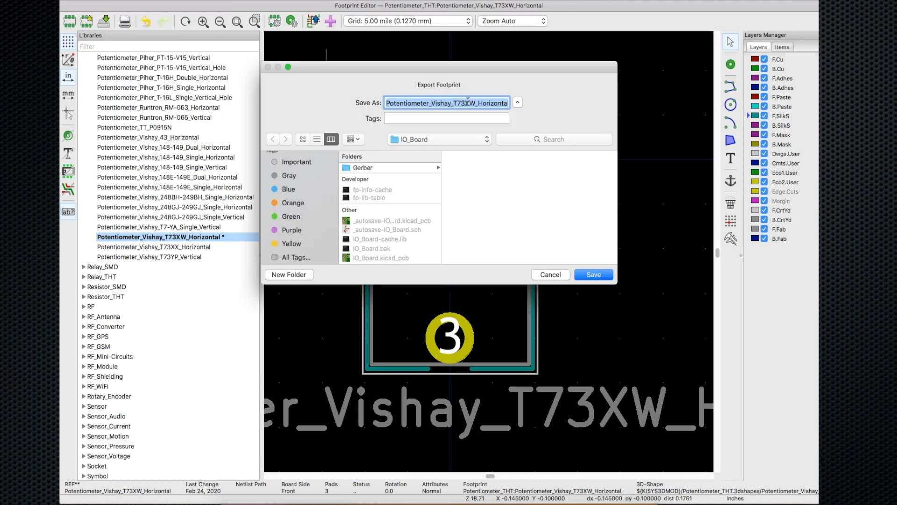
{"action": "type", "text": "Test_Pot_"}
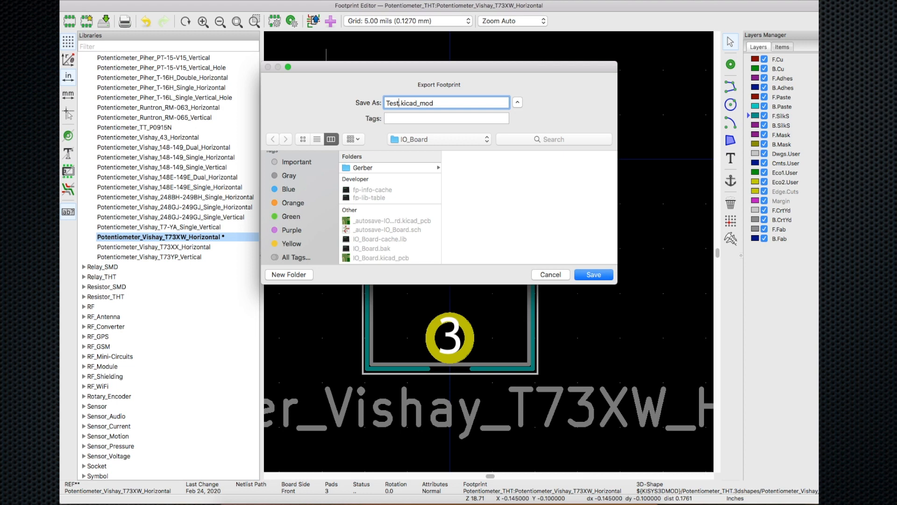
{"action": "type", "text": "1"}
{"action": "left_click_drag", "start_coordinate": [459, 99], "coordinate": [424, 104]}
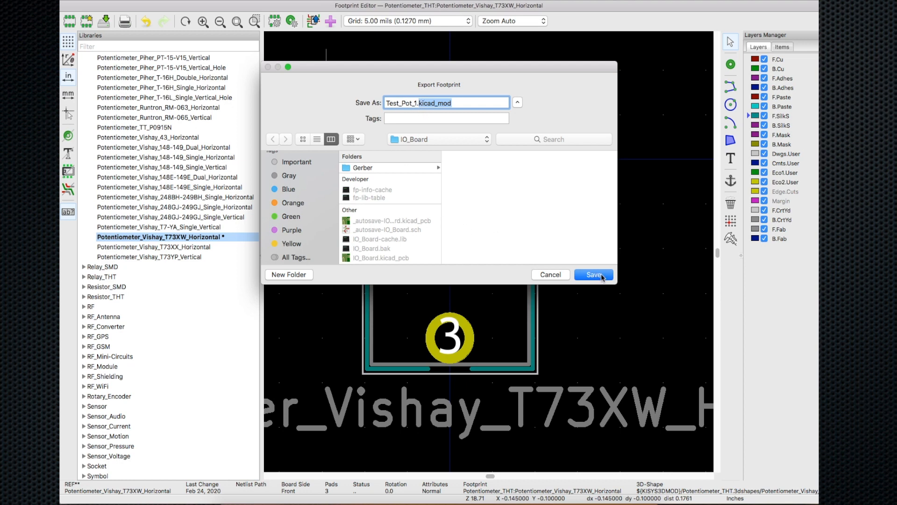
{"action": "left_click", "coordinate": [594, 275]}
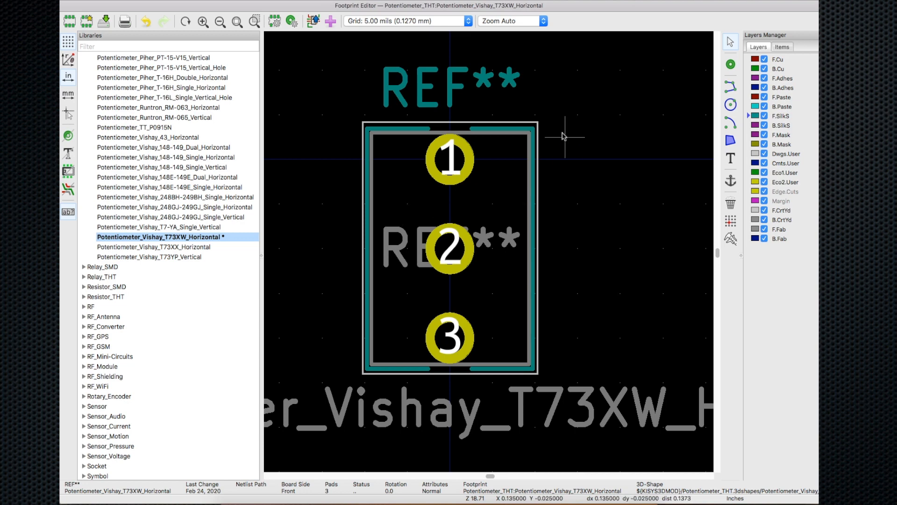
- Create a new footprint library named _Test_Library in the IO_Board folder and add it to the Project library table
{"action": "left_click", "coordinate": [81, 0]}
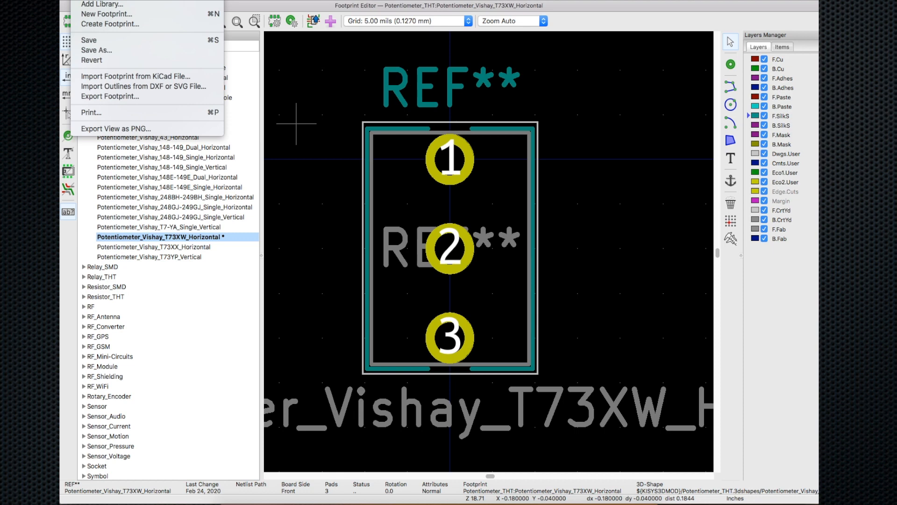
{"action": "left_click", "coordinate": [109, 50]}
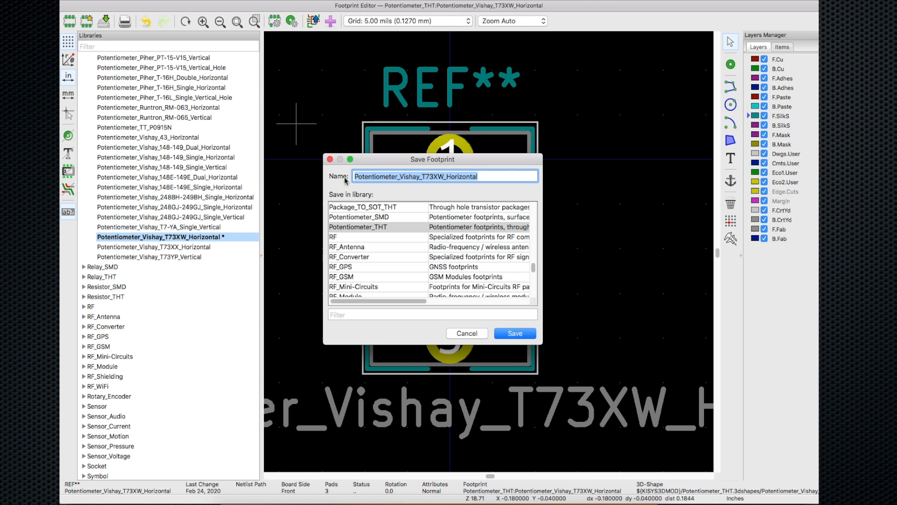
{"action": "left_click", "coordinate": [82, 1]}
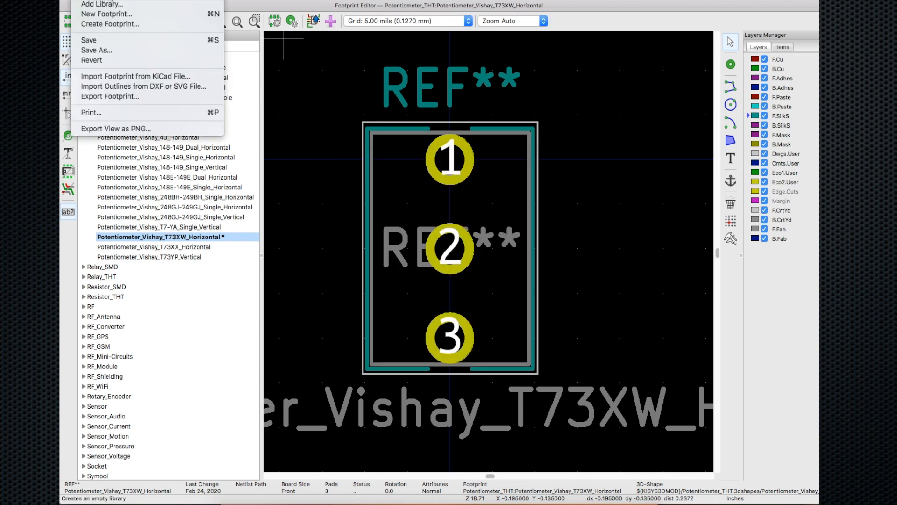
{"action": "left_click", "coordinate": [102, 4]}
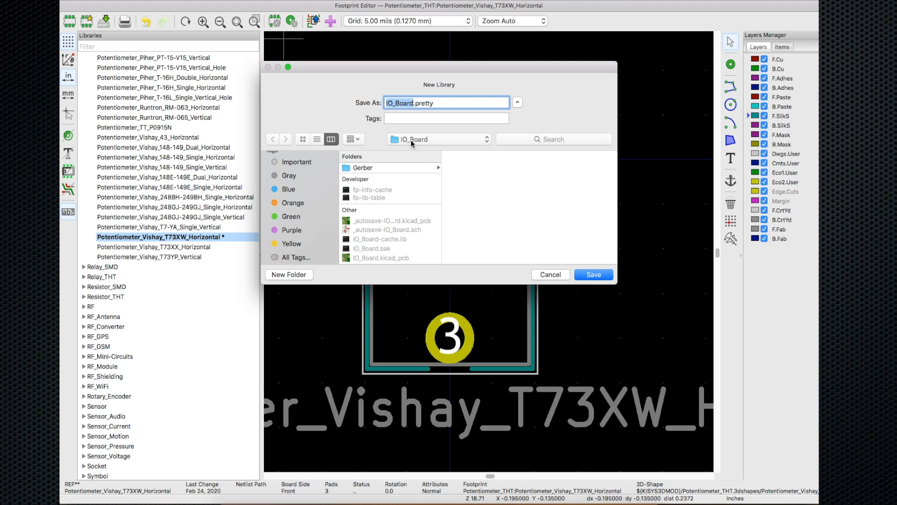
{"action": "key", "text": "BackSpace"}
{"action": "type", "text": "_Test_Library"}
{"action": "key", "text": "Return"}
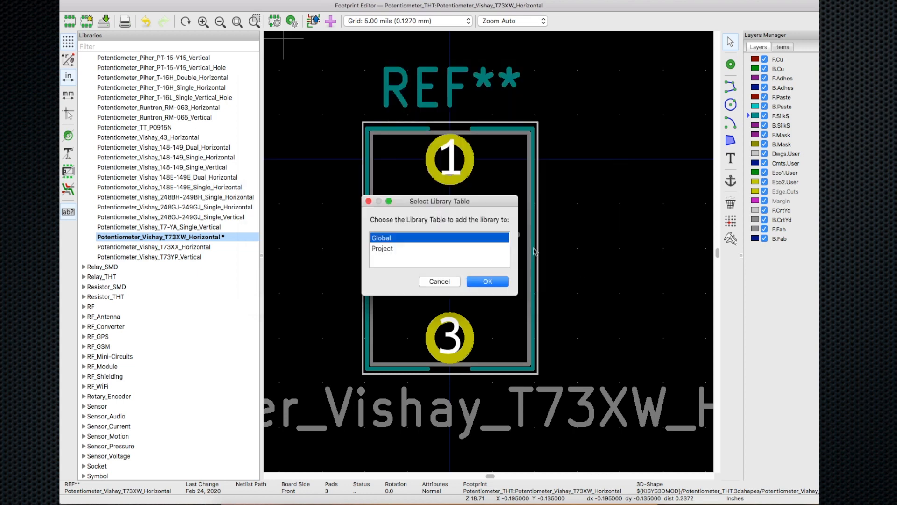
{"action": "left_click", "coordinate": [387, 248]}
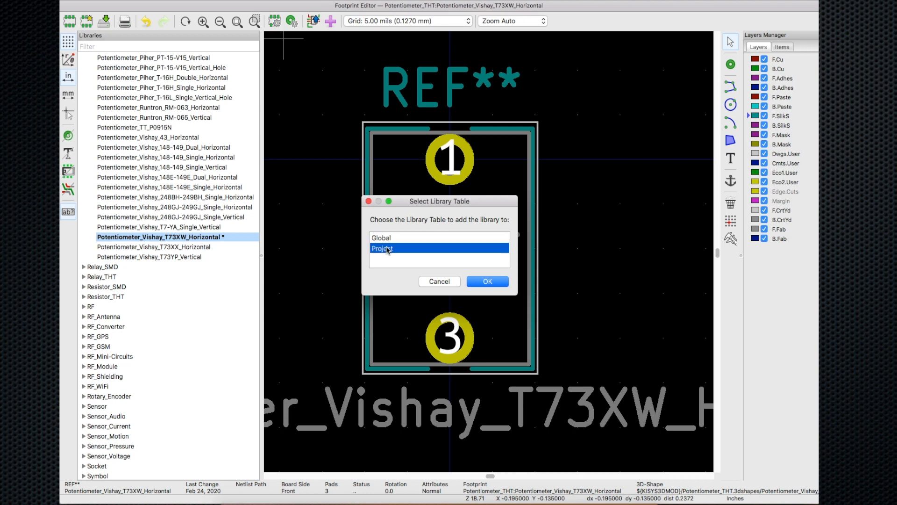
{"action": "key", "text": "Return"}
- Save a copy of the edited potentiometer footprint as Test_Pot_2 in _Test_Library
{"action": "scroll", "coordinate": [130, 323], "scroll_direction": "down", "scroll_amount": 3}
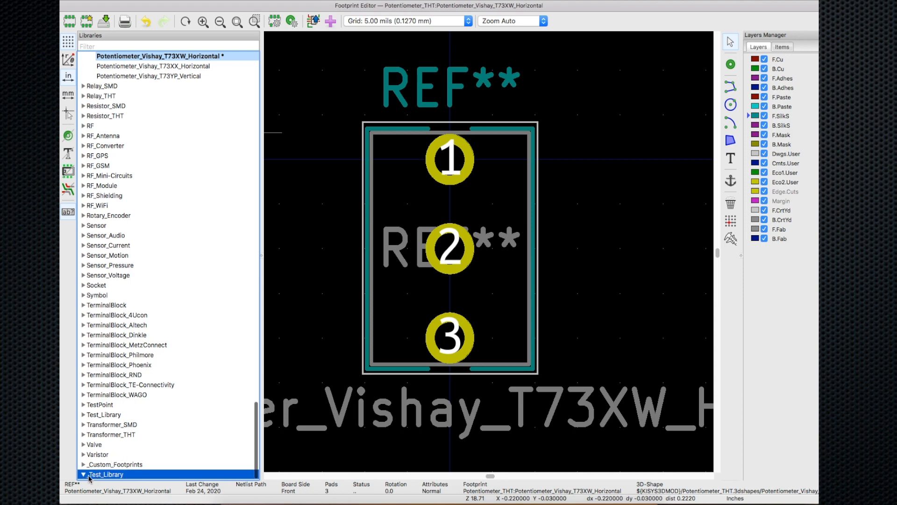
{"action": "scroll", "coordinate": [109, 472], "scroll_direction": "down", "scroll_amount": 2}
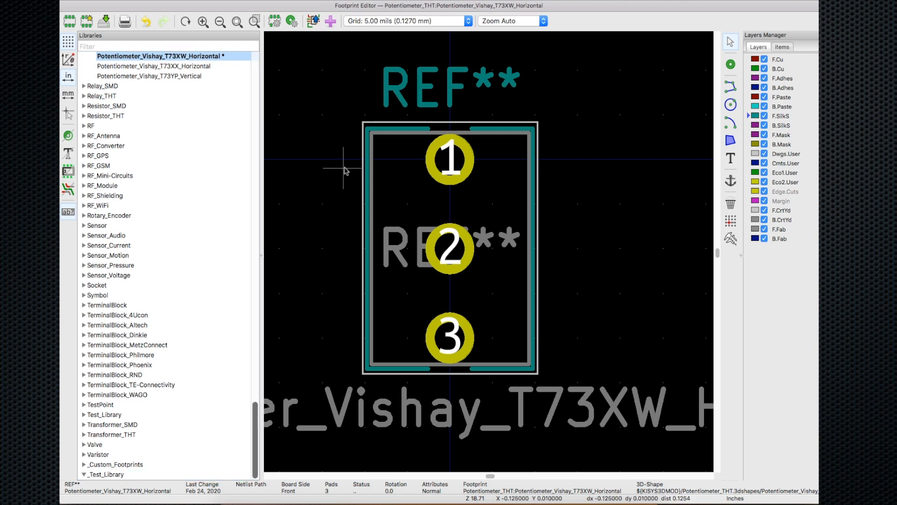
{"action": "left_click", "coordinate": [81, 0]}
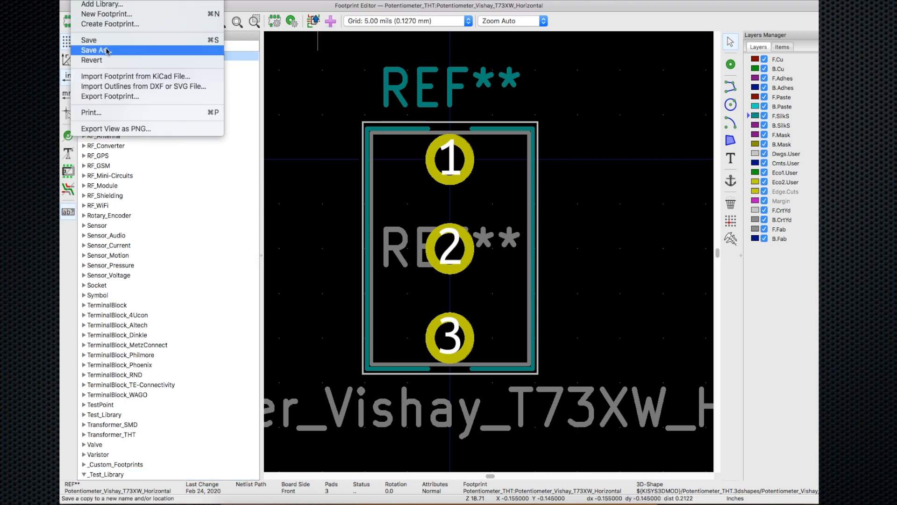
{"action": "left_click", "coordinate": [107, 51]}
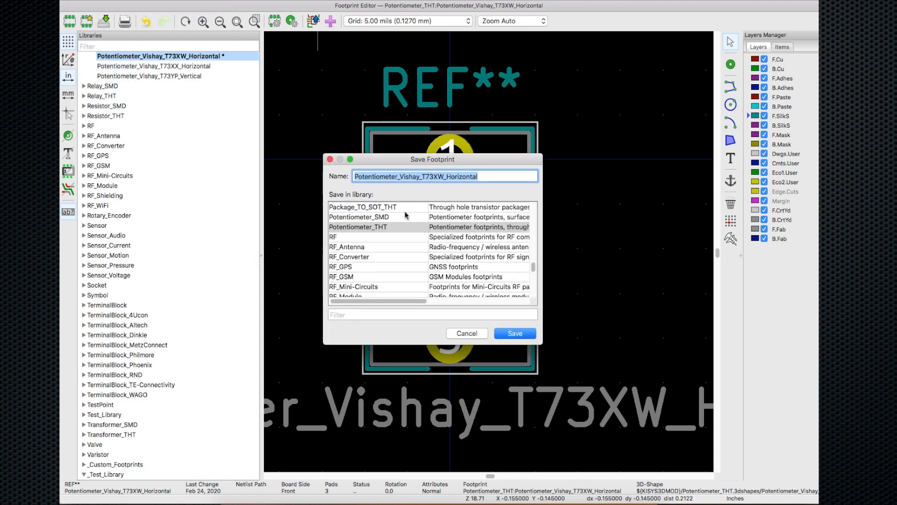
{"action": "type", "text": "Test_Pot_2"}
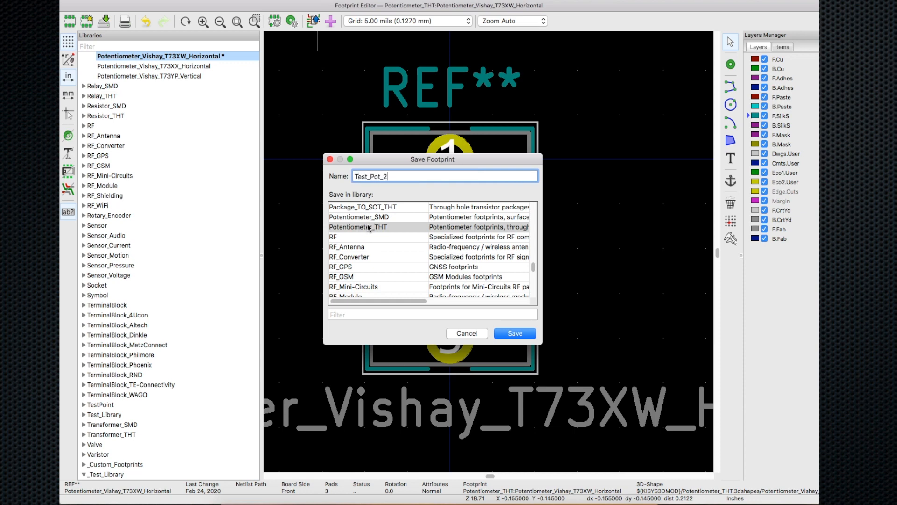
{"action": "scroll", "coordinate": [356, 237], "scroll_direction": "down", "scroll_amount": 10}
{"action": "left_click", "coordinate": [356, 237]}
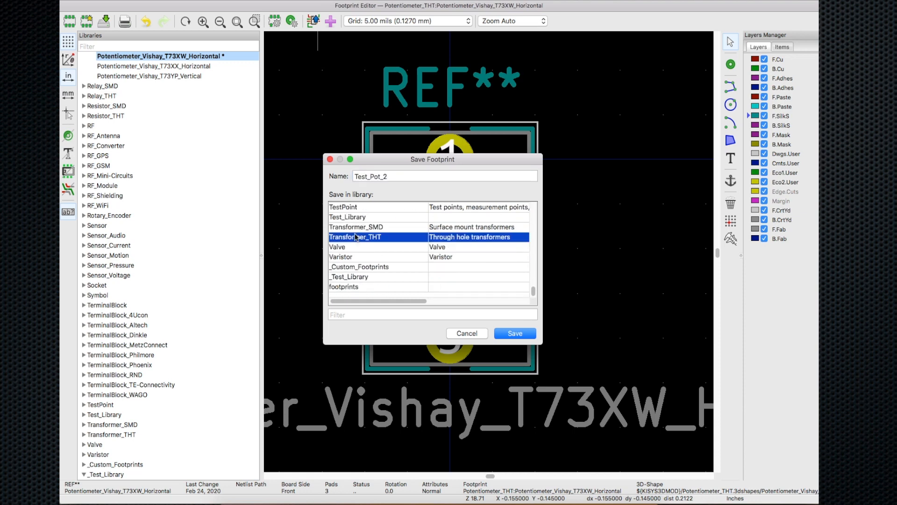
{"action": "left_click", "coordinate": [357, 277]}
{"action": "key", "text": "Return"}
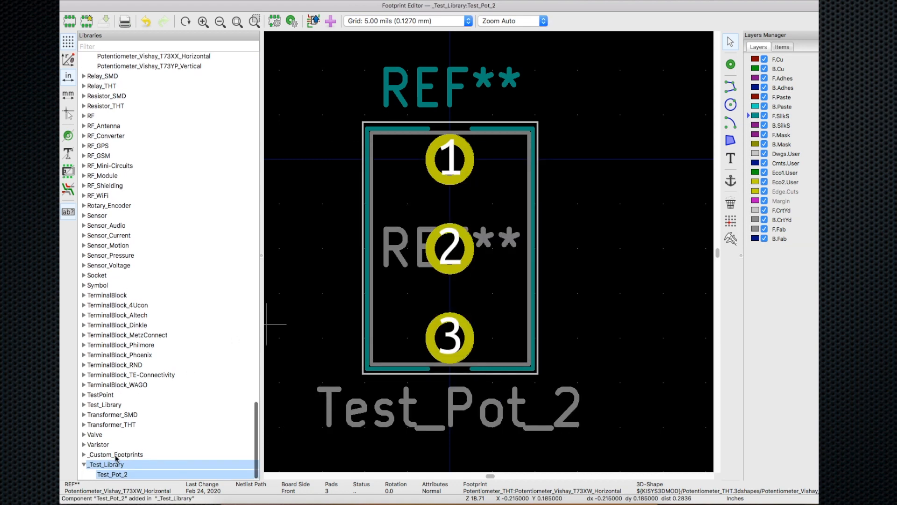
{"action": "left_click", "coordinate": [110, 465]}
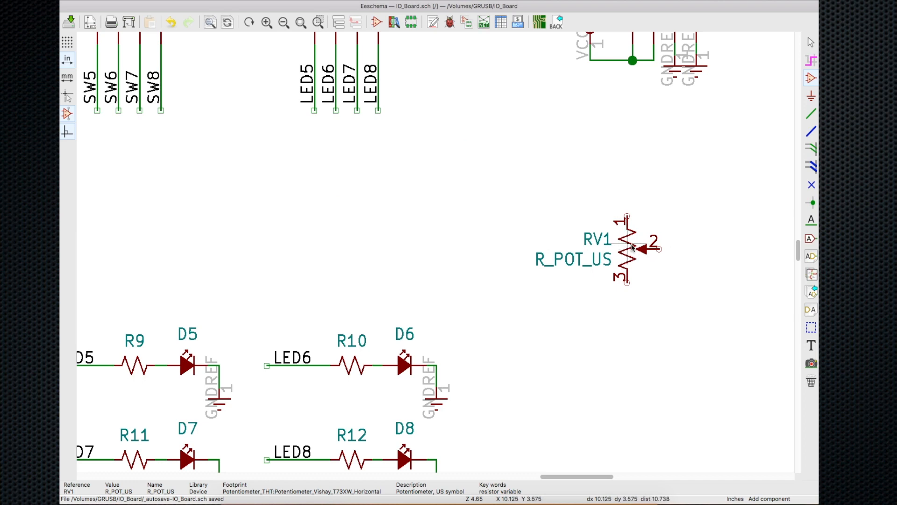
- Assign the Test_Pot_2 footprint from _Test_Library to potentiometer RV1 in the schematic
{"action": "key", "text": "e"}
{"action": "double_click", "coordinate": [284, 198]}
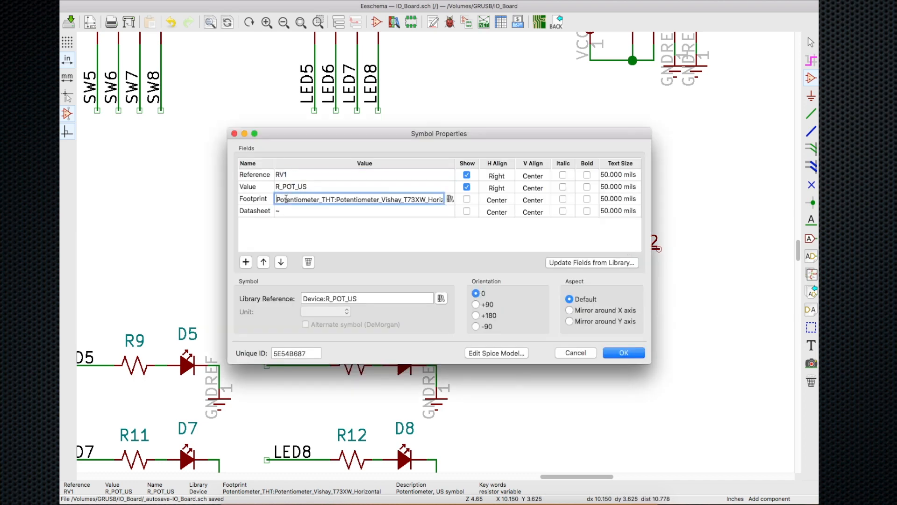
{"action": "left_click", "coordinate": [449, 198]}
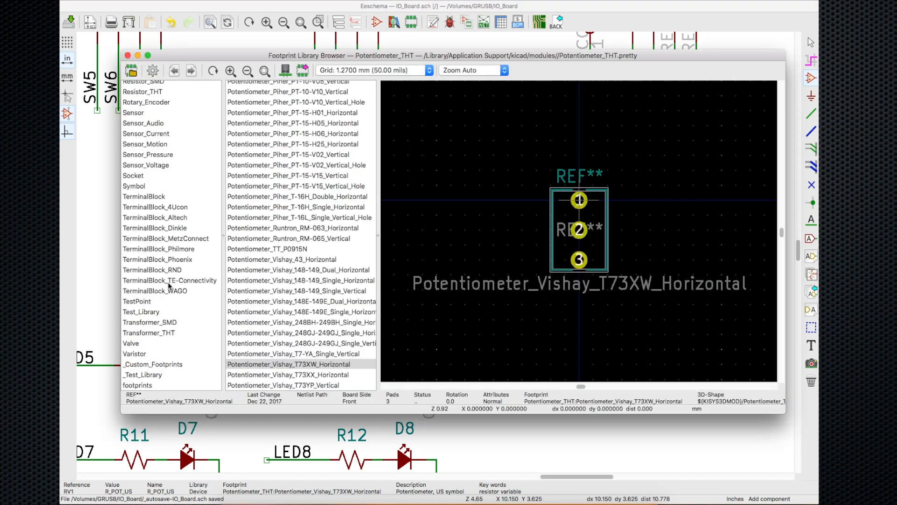
{"action": "left_click", "coordinate": [157, 375]}
{"action": "double_click", "coordinate": [247, 87]}
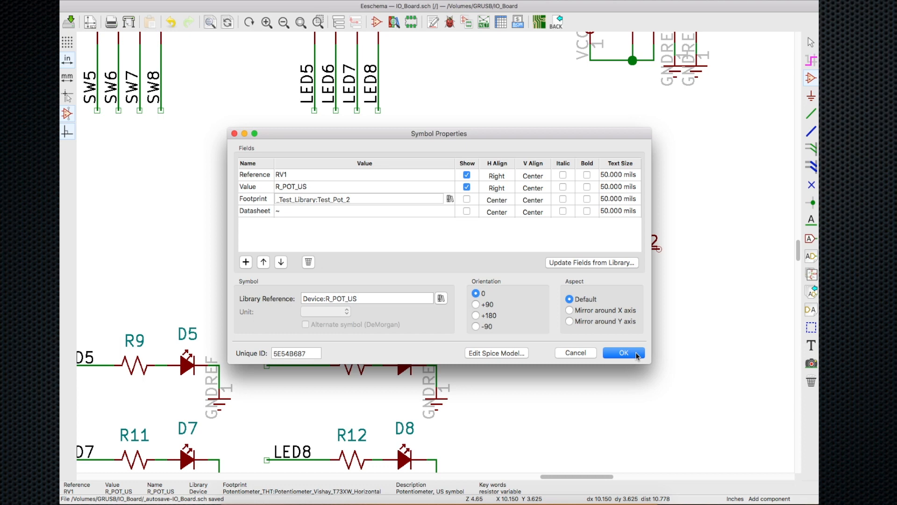
{"action": "left_click", "coordinate": [623, 353]}
{"action": "left_click", "coordinate": [654, 256]}
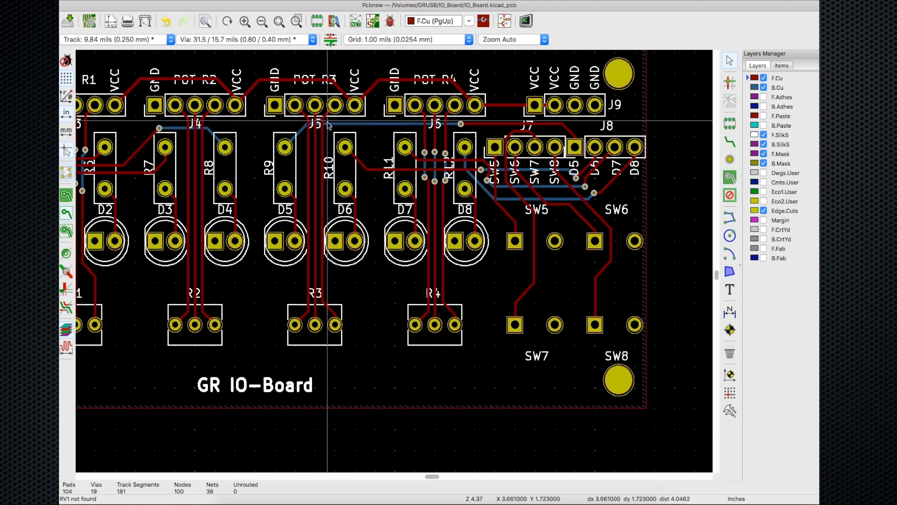
- Check the hole size of pad 3 of potentiometer R4 on the board
{"action": "scroll", "coordinate": [330, 131], "scroll_direction": "up", "scroll_amount": 2}
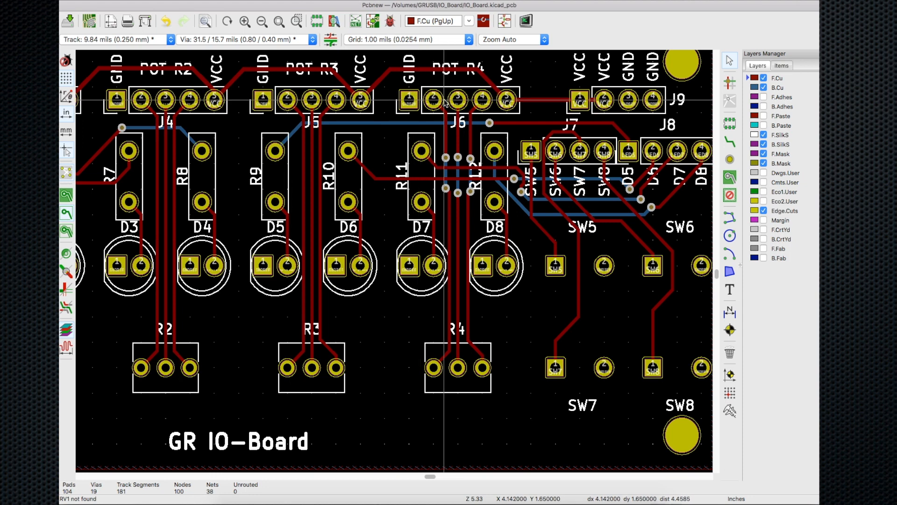
{"action": "left_click", "coordinate": [484, 369]}
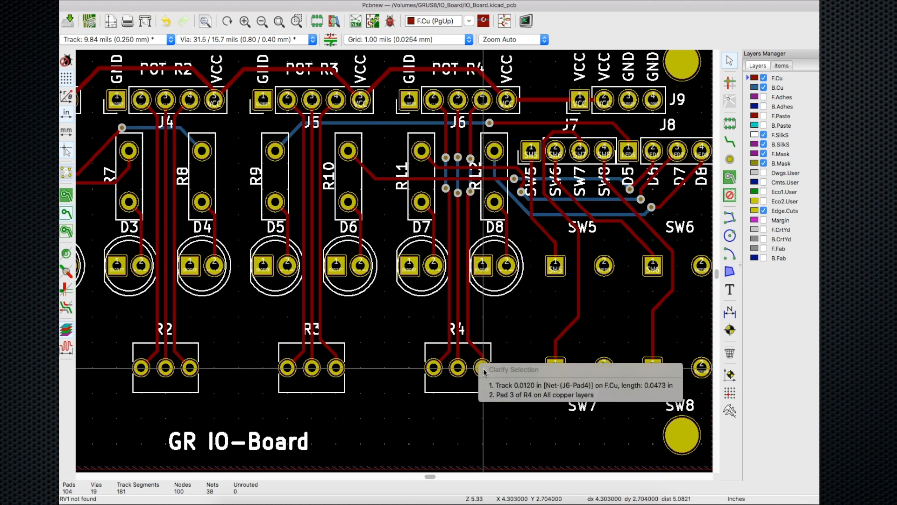
{"action": "left_click", "coordinate": [508, 397]}
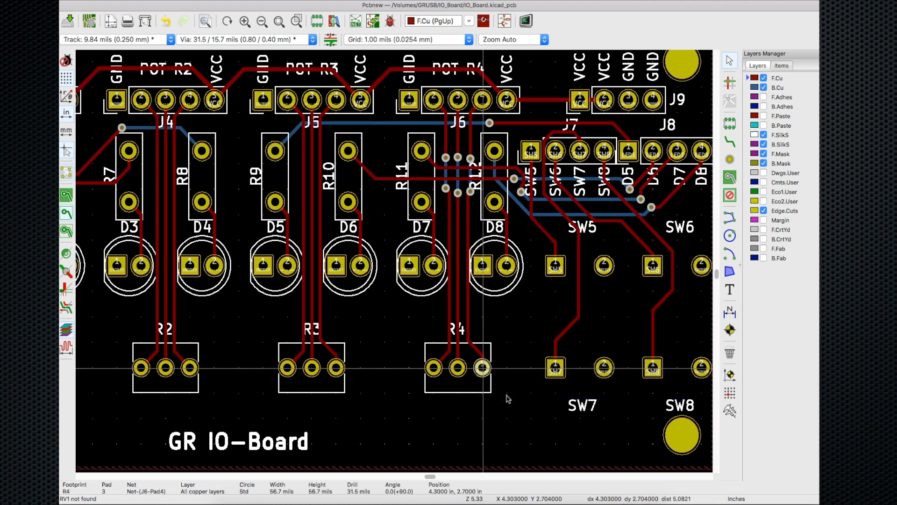
{"action": "double_click", "coordinate": [482, 372]}
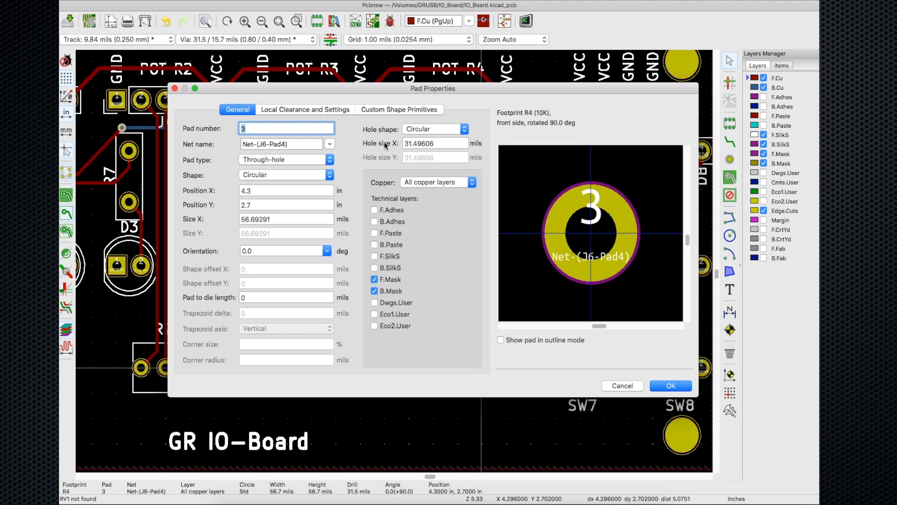
{"action": "left_click", "coordinate": [412, 143]}
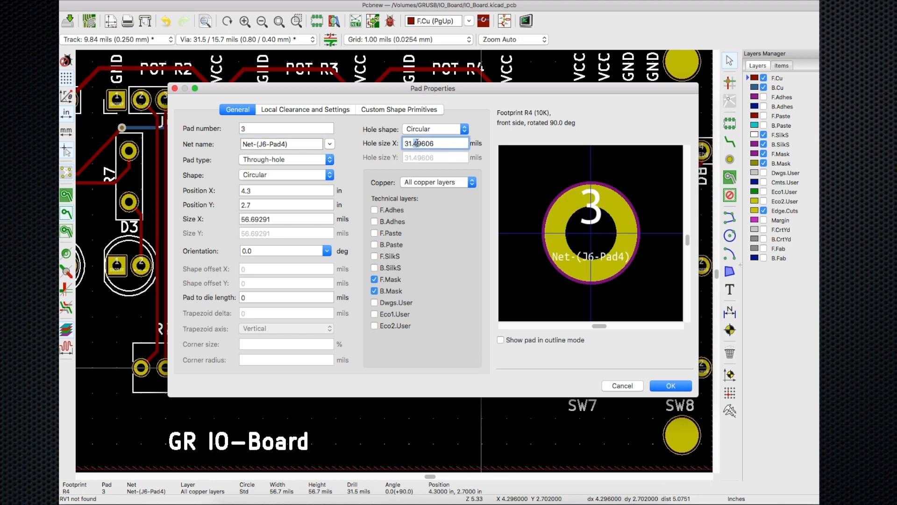
{"action": "left_click", "coordinate": [626, 389]}
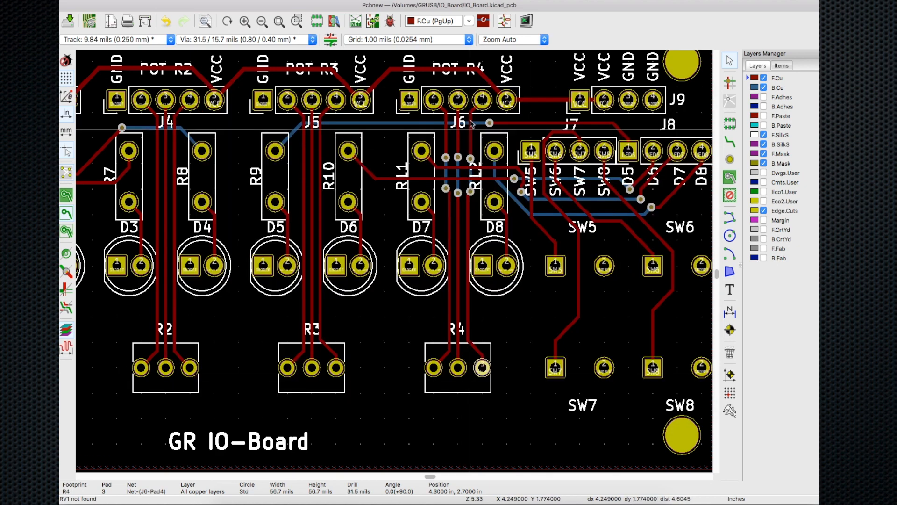
- Check the hole size of pad 3 of connector J6 on the board for comparison
{"action": "left_click", "coordinate": [458, 99]}
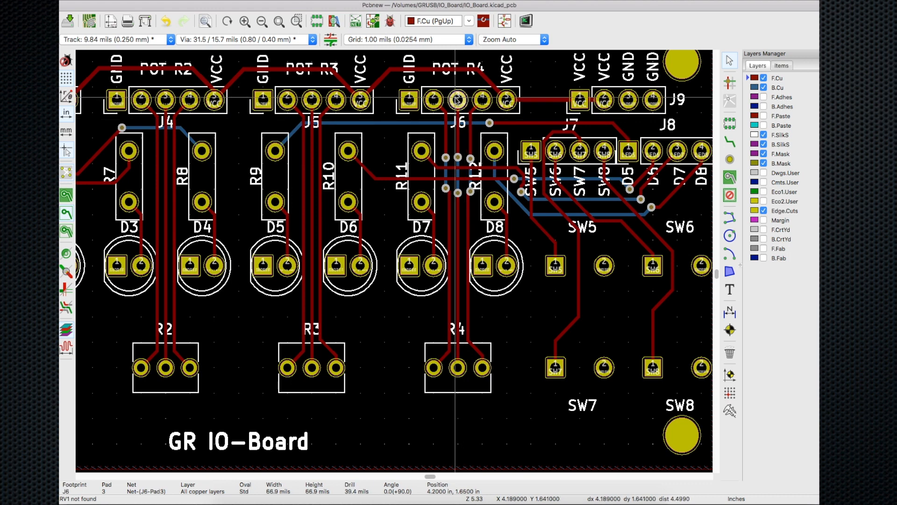
{"action": "double_click", "coordinate": [457, 99]}
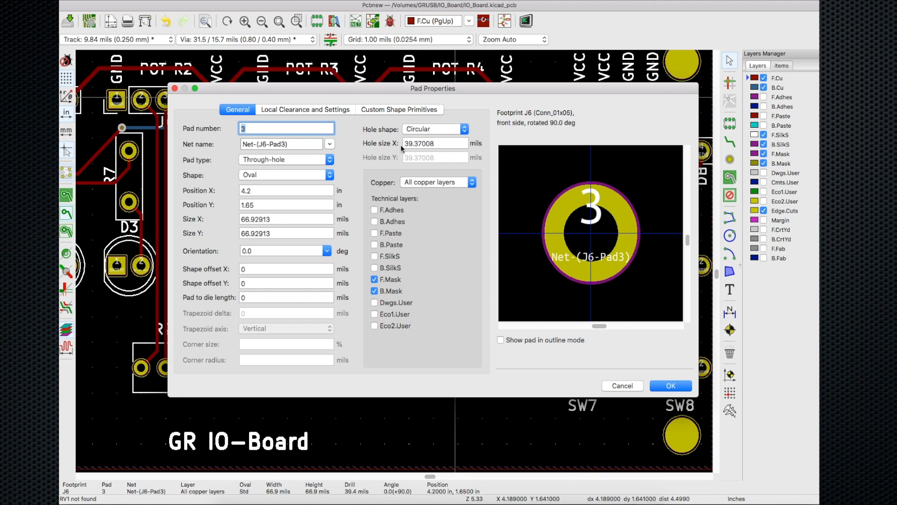
{"action": "left_click", "coordinate": [622, 386]}
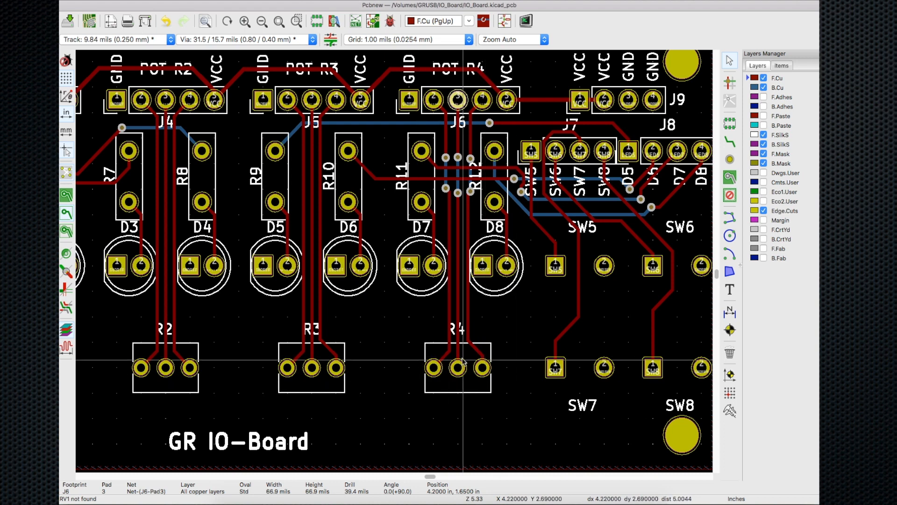
- Open the library footprint of potentiometer R4 from its footprint properties for editing
{"action": "left_click", "coordinate": [489, 387]}
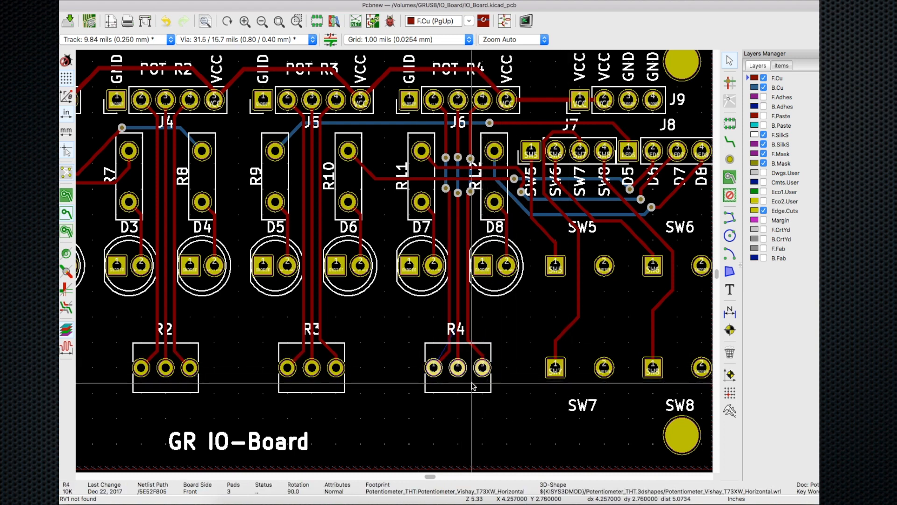
{"action": "scroll", "coordinate": [481, 389], "scroll_direction": "up", "scroll_amount": 4}
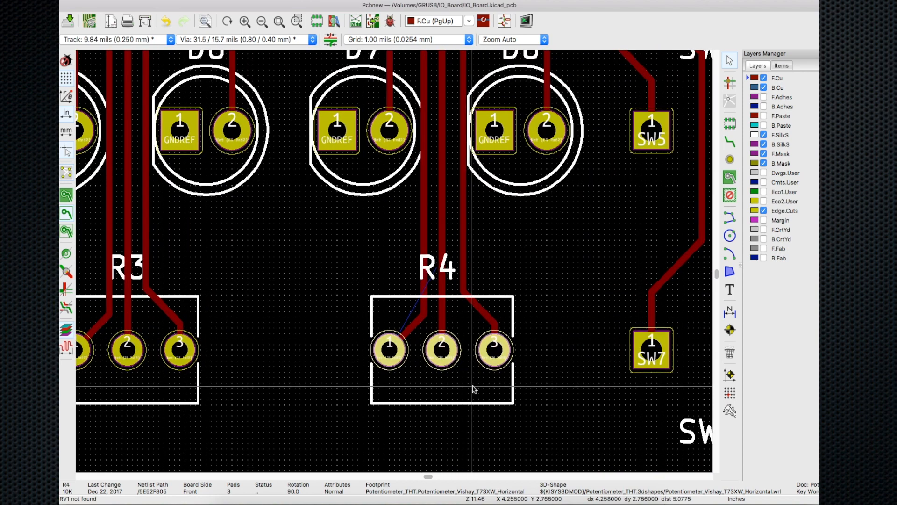
{"action": "double_click", "coordinate": [475, 388]}
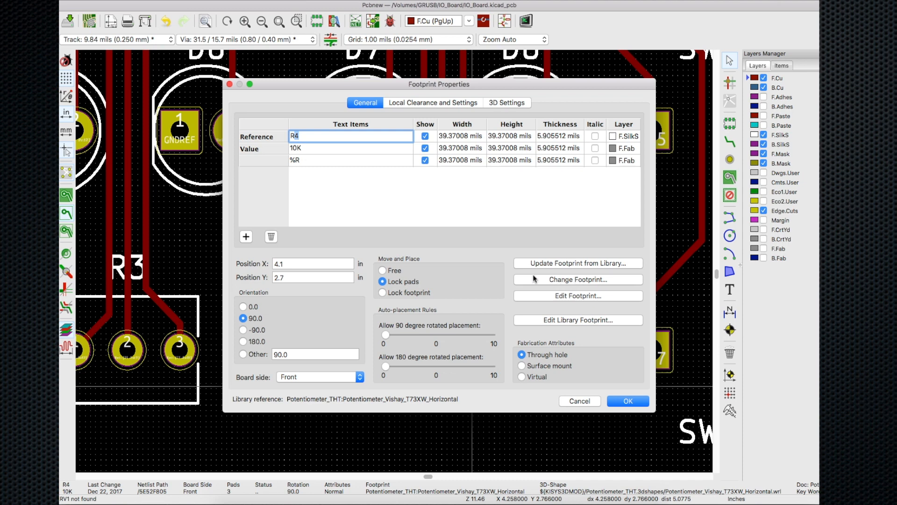
{"action": "left_click", "coordinate": [589, 324]}
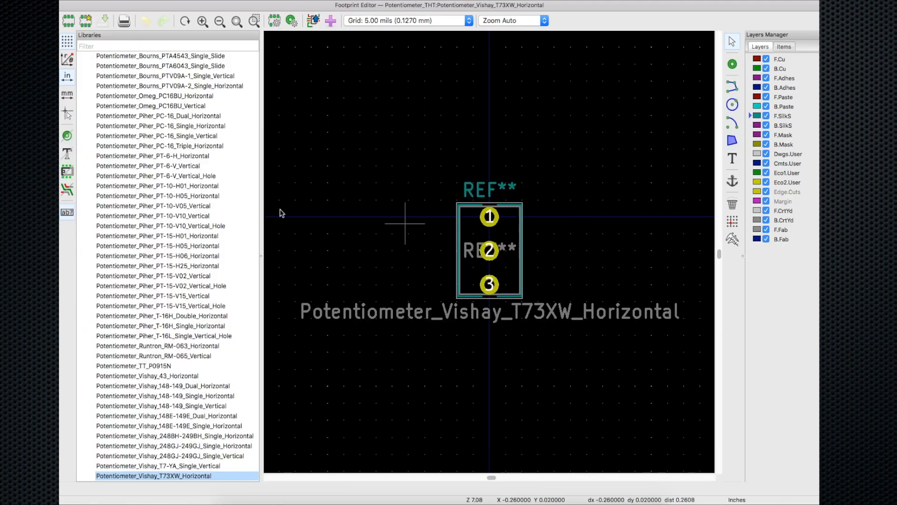
- Set the hole size of pads 1, 2 and 3 in the Potentiometer_Vishay_T73XW_Horizontal footprint to 39 mils
{"action": "scroll", "coordinate": [203, 407], "scroll_direction": "down", "scroll_amount": 4}
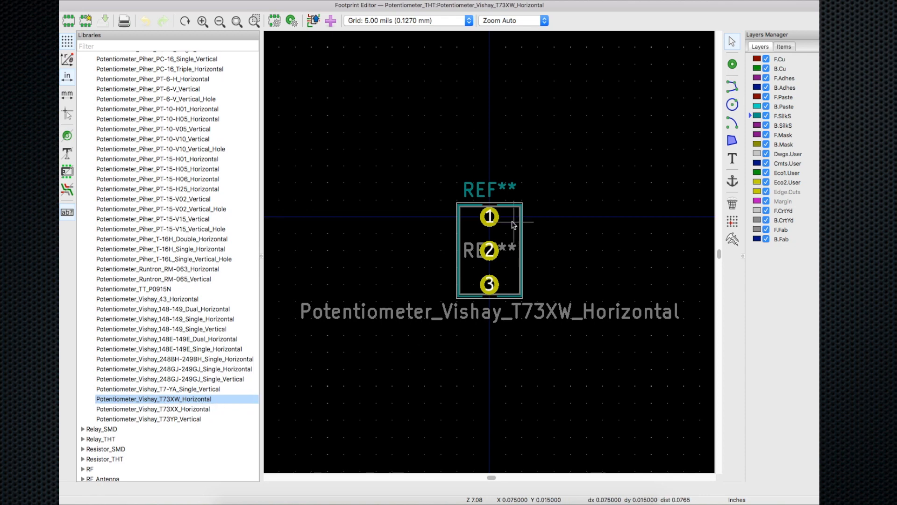
{"action": "scroll", "coordinate": [461, 214], "scroll_direction": "up", "scroll_amount": 5}
{"action": "left_click", "coordinate": [461, 214]}
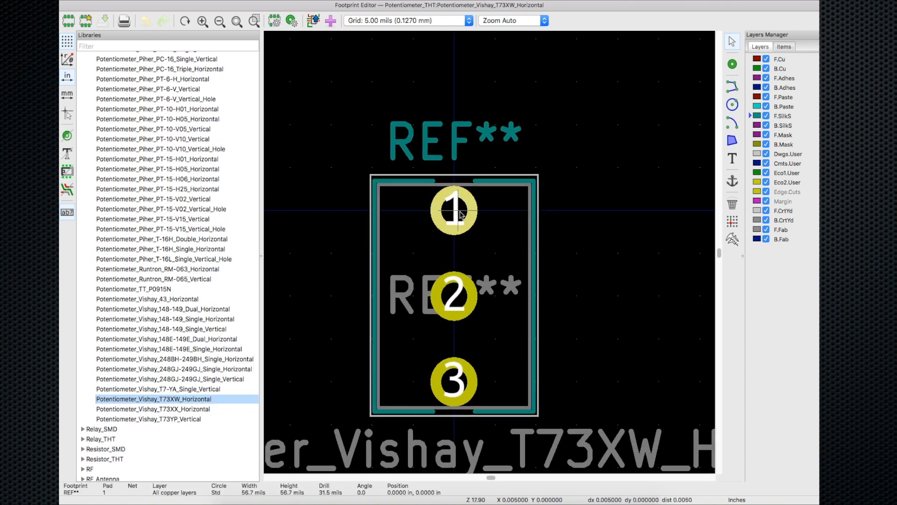
{"action": "double_click", "coordinate": [461, 214]}
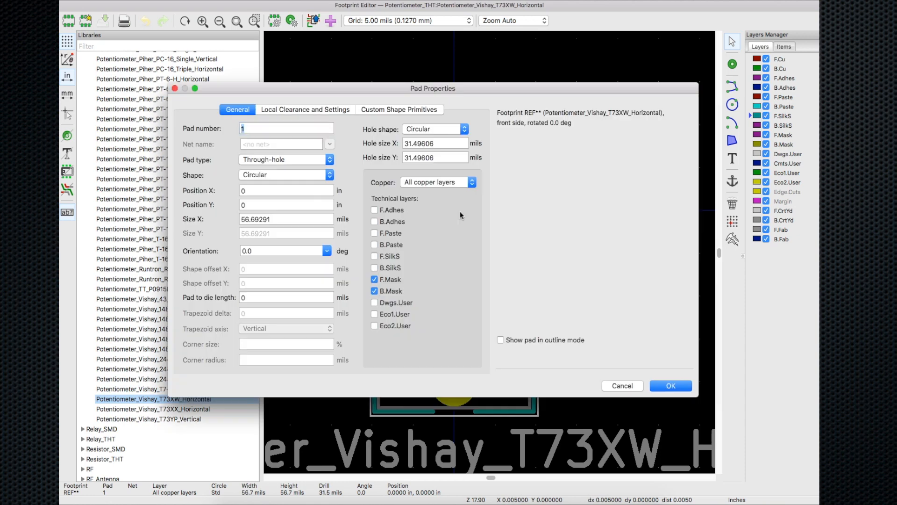
{"action": "left_click", "coordinate": [426, 145]}
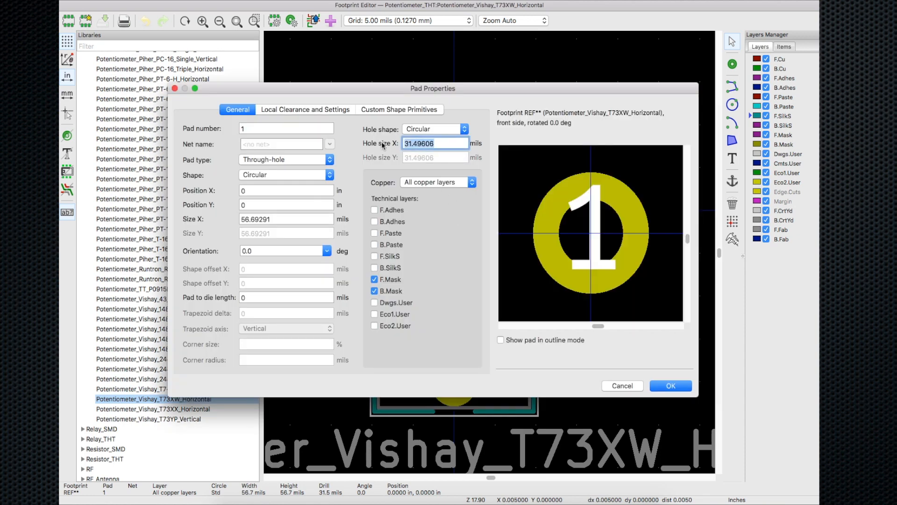
{"action": "type", "text": "39"}
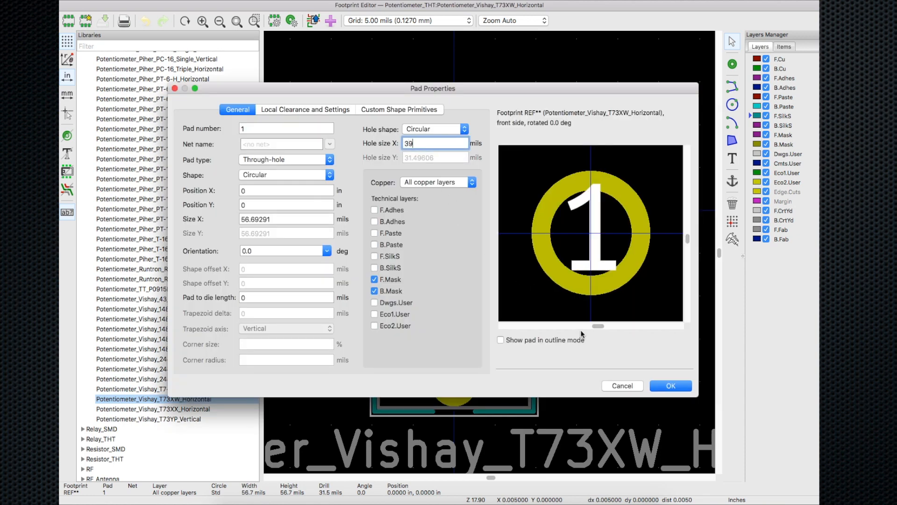
{"action": "left_click", "coordinate": [670, 385]}
{"action": "left_click", "coordinate": [464, 304]}
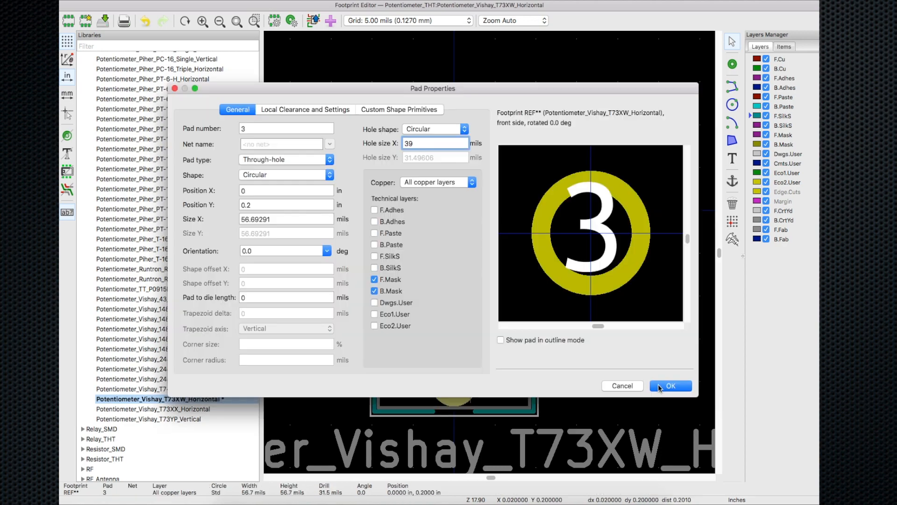
{"action": "left_click", "coordinate": [670, 386]}
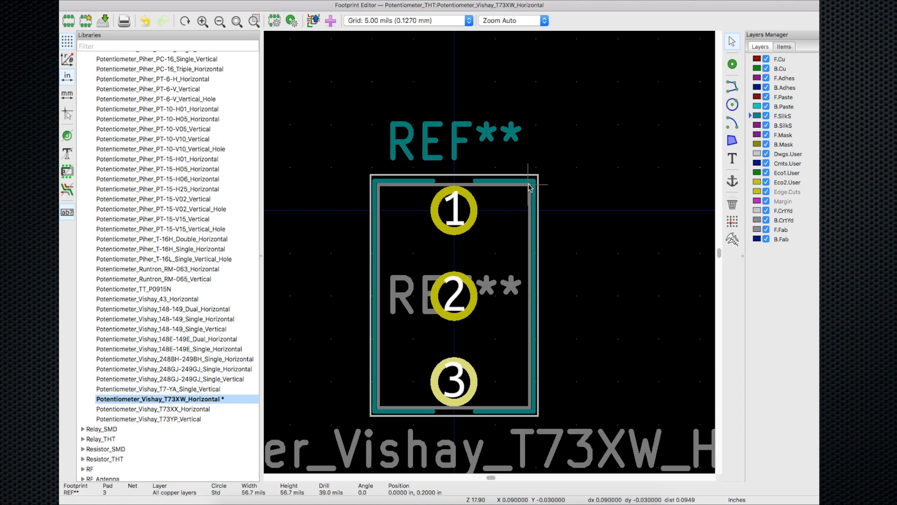
{"action": "key", "text": "Escape"}
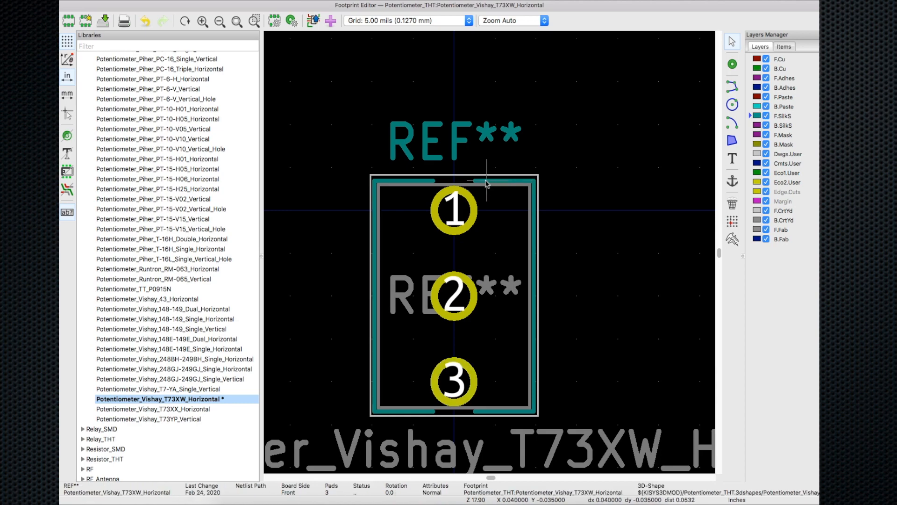
- Stretch the right side of the front silkscreen outline outward to about X 0.165 in, extending the adjoining top and bottom lines to meet it
{"action": "scroll", "coordinate": [484, 181], "scroll_direction": "up", "scroll_amount": 1}
{"action": "scroll", "coordinate": [485, 182], "scroll_direction": "up", "scroll_amount": 2}
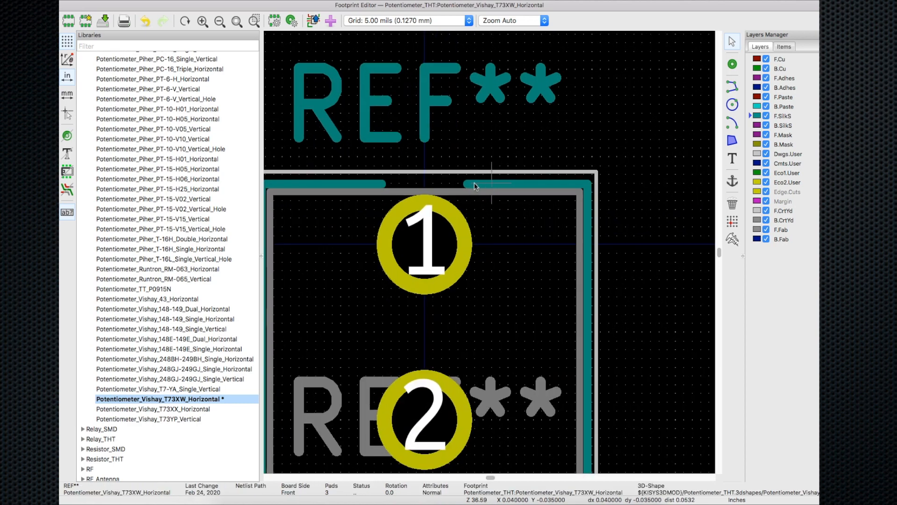
{"action": "left_click", "coordinate": [585, 188]}
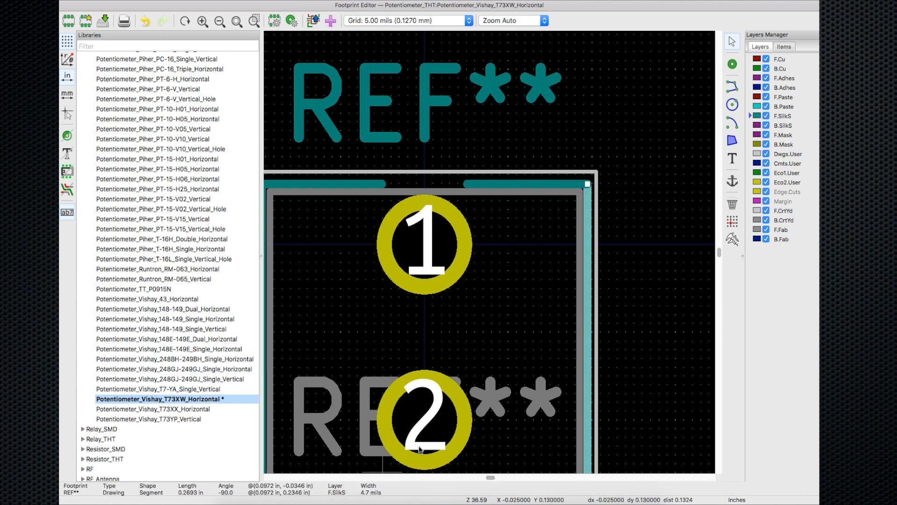
{"action": "scroll", "coordinate": [587, 182], "scroll_direction": "down", "scroll_amount": 2}
{"action": "scroll", "coordinate": [574, 108], "scroll_direction": "up", "scroll_amount": 1}
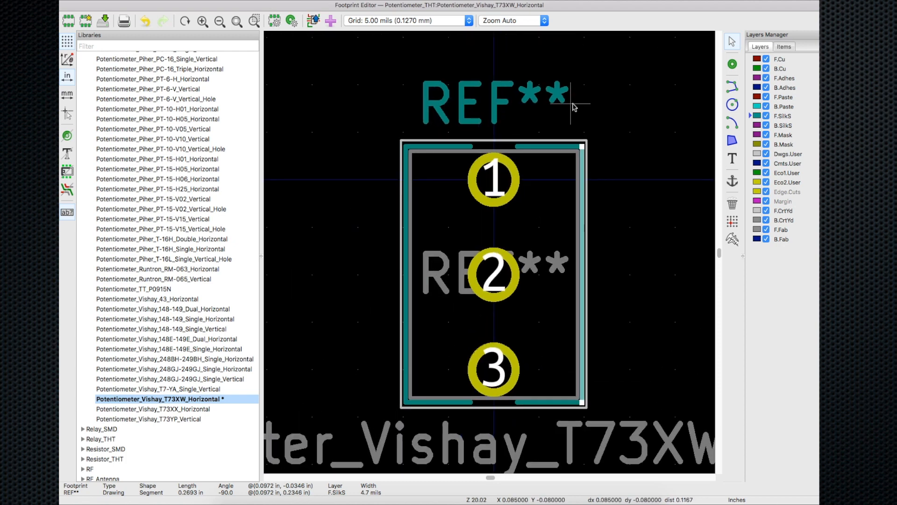
{"action": "left_click_drag", "start_coordinate": [582, 146], "coordinate": [642, 151]}
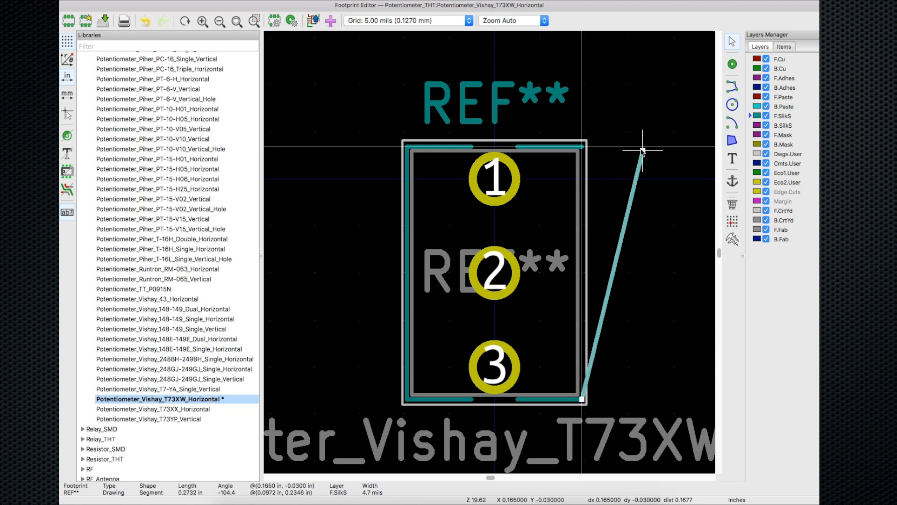
{"action": "left_click_drag", "start_coordinate": [582, 399], "coordinate": [642, 398]}
{"action": "left_click", "coordinate": [583, 400]}
{"action": "left_click_drag", "start_coordinate": [582, 400], "coordinate": [642, 400]}
{"action": "left_click", "coordinate": [581, 147]}
{"action": "left_click_drag", "start_coordinate": [581, 146], "coordinate": [643, 146]}
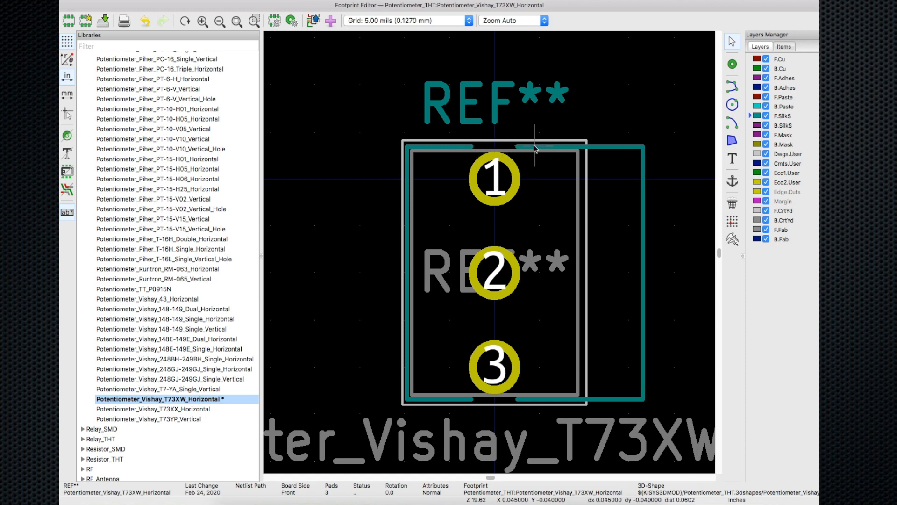
{"action": "left_click", "coordinate": [512, 149]}
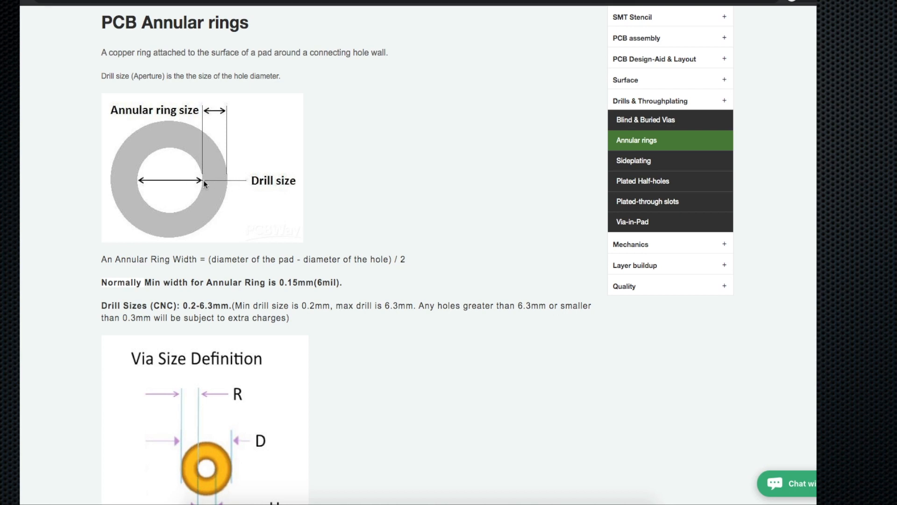
- Enlarge the copper size of pads 1, 2 and 3 to 64.69291 mils to widen their annular rings
{"action": "scroll", "coordinate": [351, 132], "scroll_direction": "down", "scroll_amount": 1}
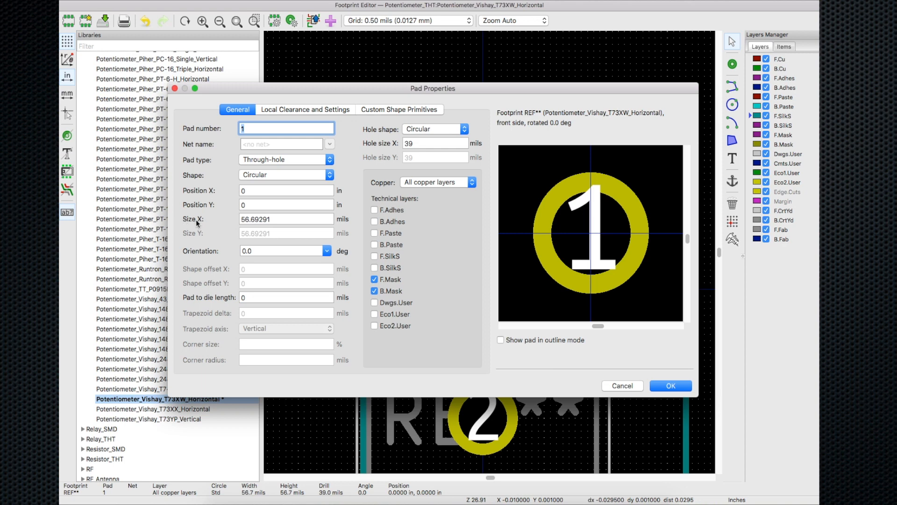
{"action": "left_click", "coordinate": [260, 219]}
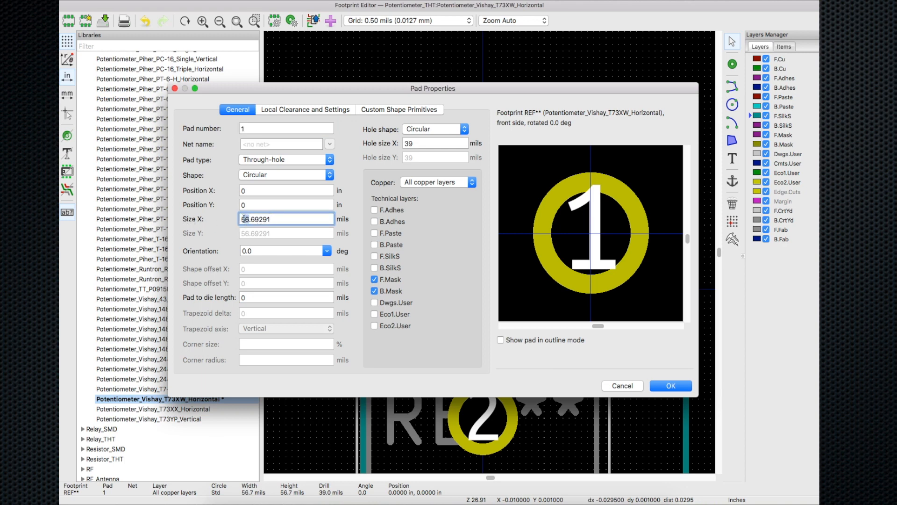
{"action": "type", "text": "64"}
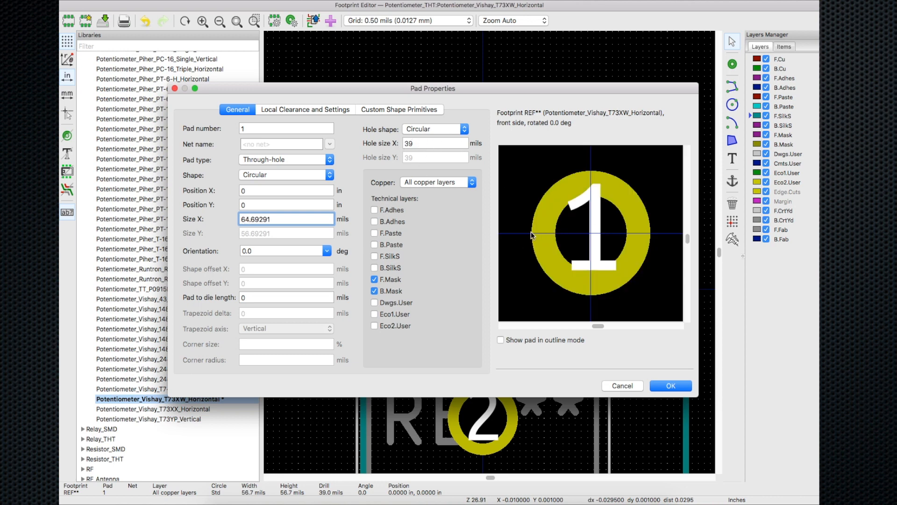
{"action": "key", "text": "Return"}
{"action": "scroll", "coordinate": [583, 238], "scroll_direction": "down", "scroll_amount": 3}
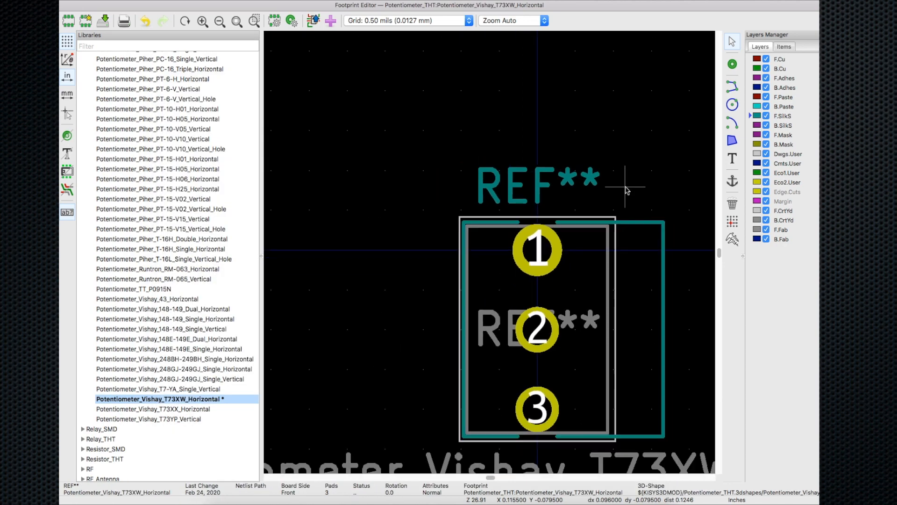
{"action": "double_click", "coordinate": [547, 309]}
{"action": "left_click", "coordinate": [245, 219]}
{"action": "key", "text": "BackSpace"}
{"action": "type", "text": "4"}
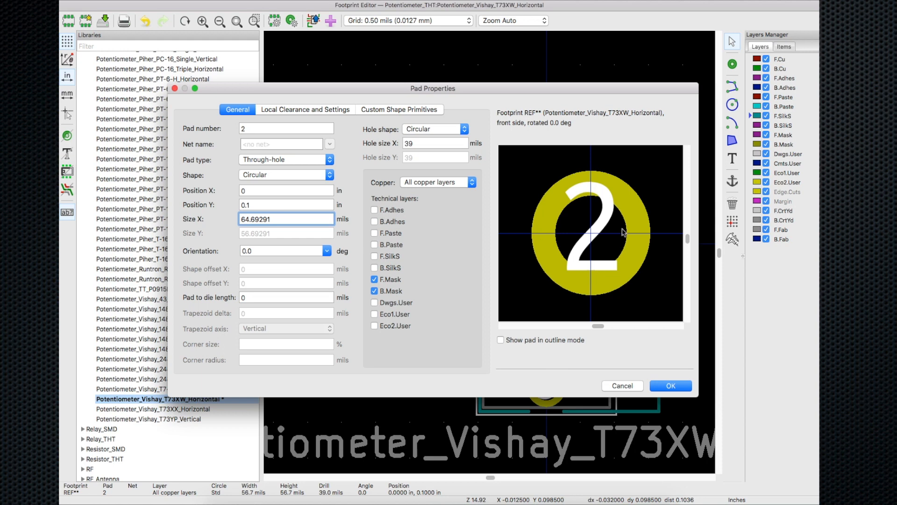
{"action": "left_click", "coordinate": [668, 386]}
- Save the modified footprint as Pot_39_drill in _Test_Library
{"action": "left_click", "coordinate": [86, 1]}
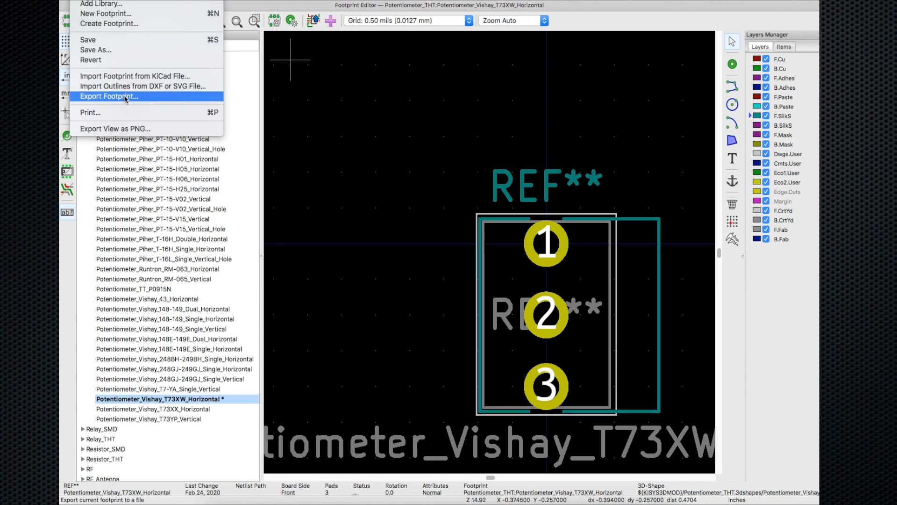
{"action": "left_click", "coordinate": [89, 40]}
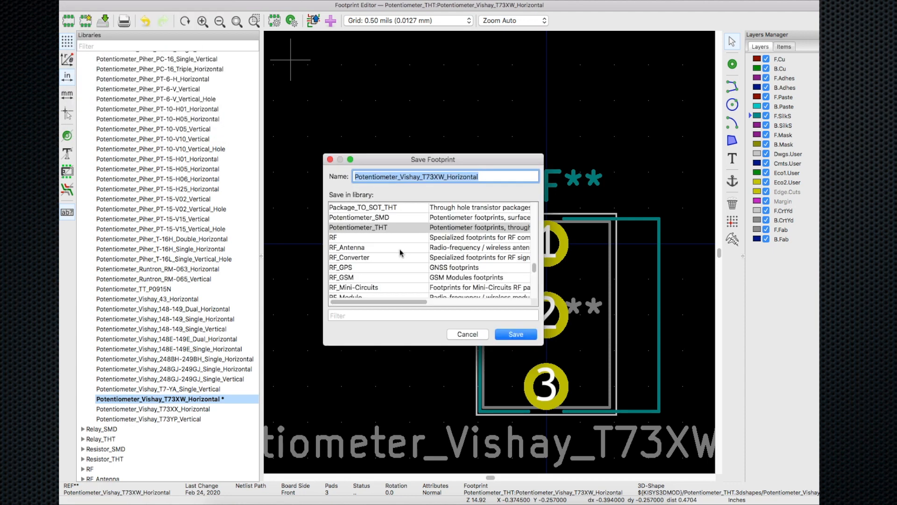
{"action": "type", "text": "Pot_39_drill"}
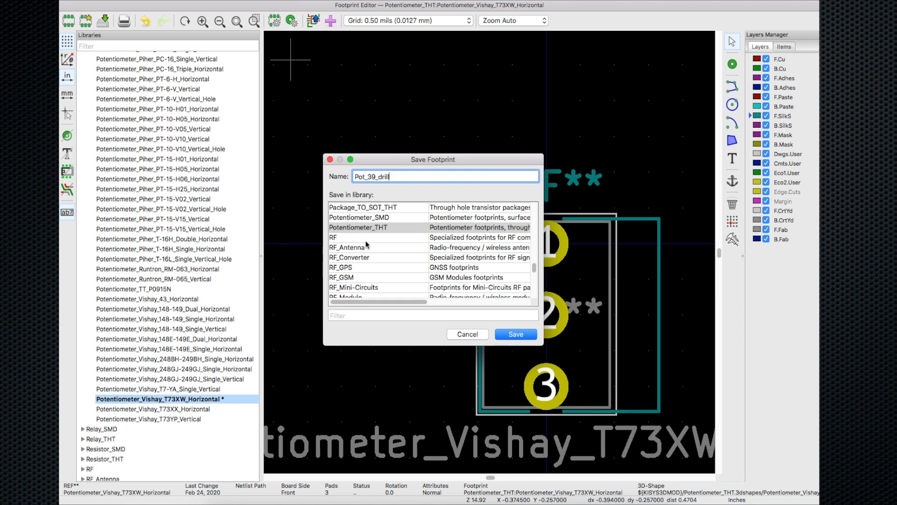
{"action": "scroll", "coordinate": [366, 244], "scroll_direction": "down", "scroll_amount": 10}
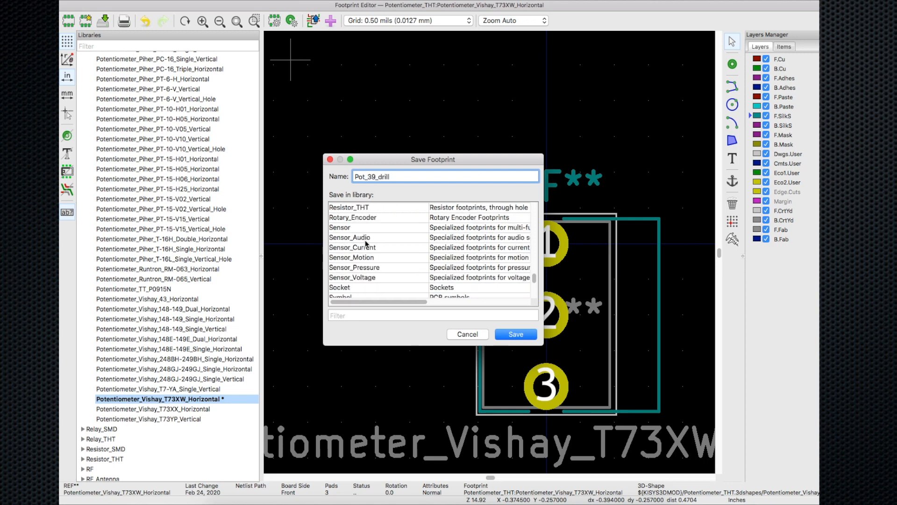
{"action": "left_click", "coordinate": [358, 278]}
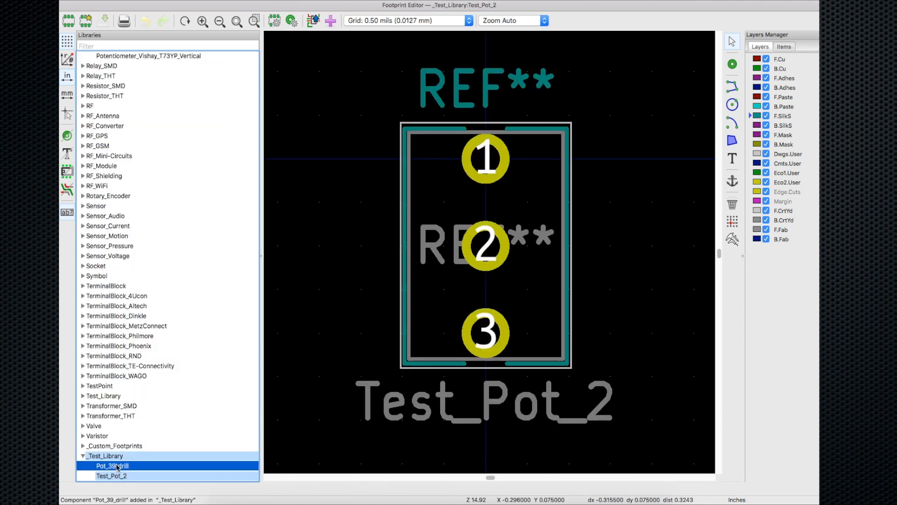
- View the saved Pot_39_drill footprint and check the hole size of pad 1 in Test_Pot_2 for comparison
{"action": "double_click", "coordinate": [117, 467]}
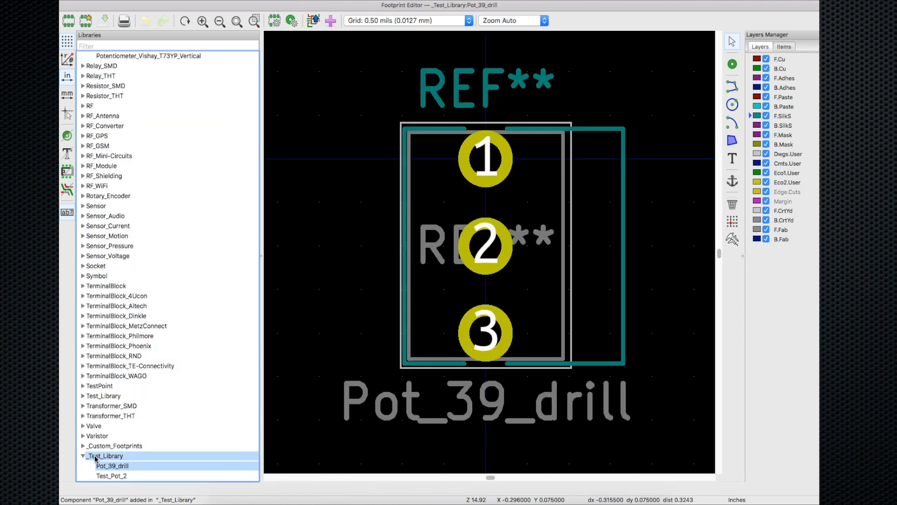
{"action": "double_click", "coordinate": [115, 475]}
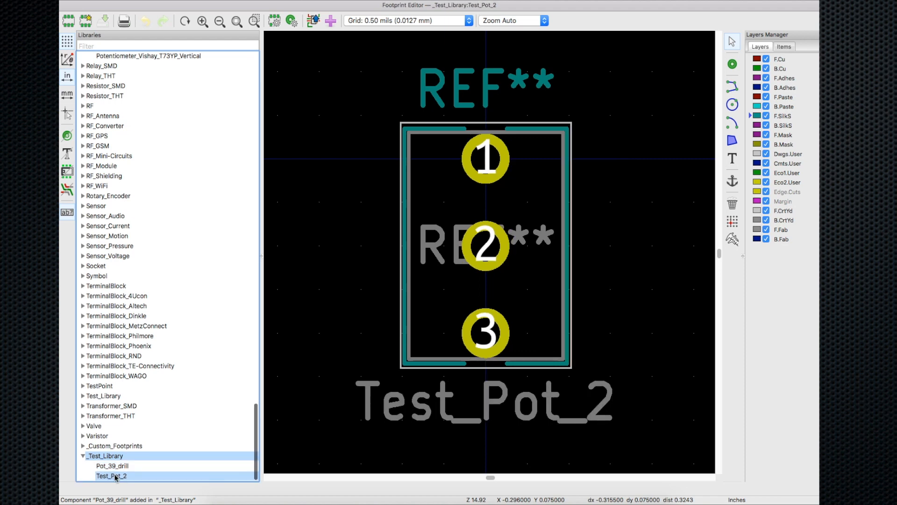
{"action": "left_click", "coordinate": [497, 160]}
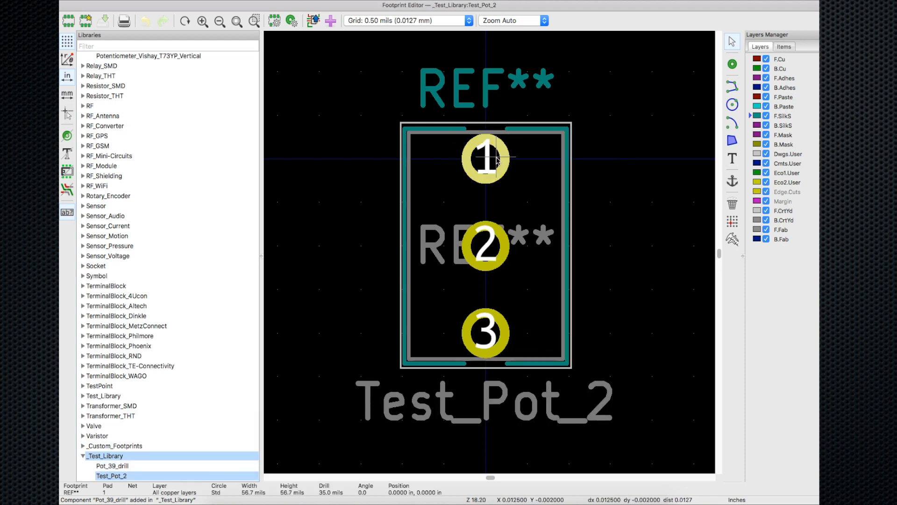
{"action": "double_click", "coordinate": [497, 159]}
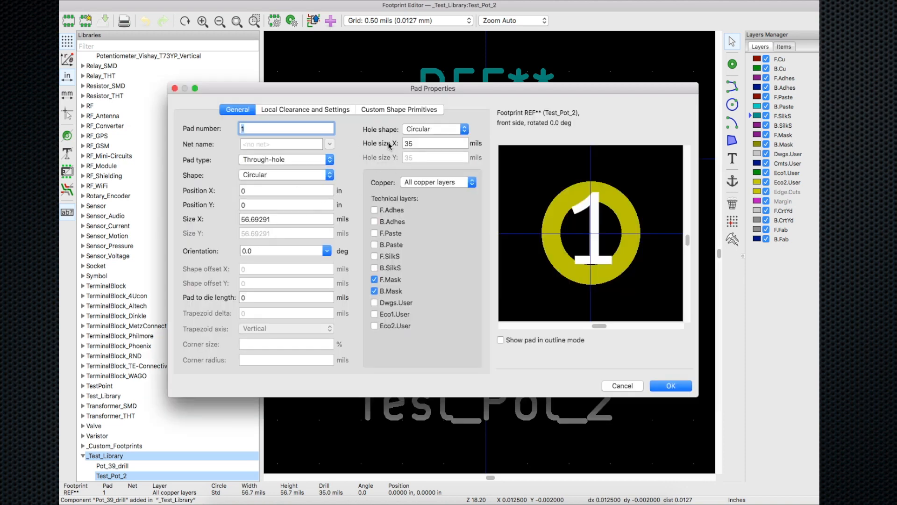
{"action": "left_click", "coordinate": [421, 143]}
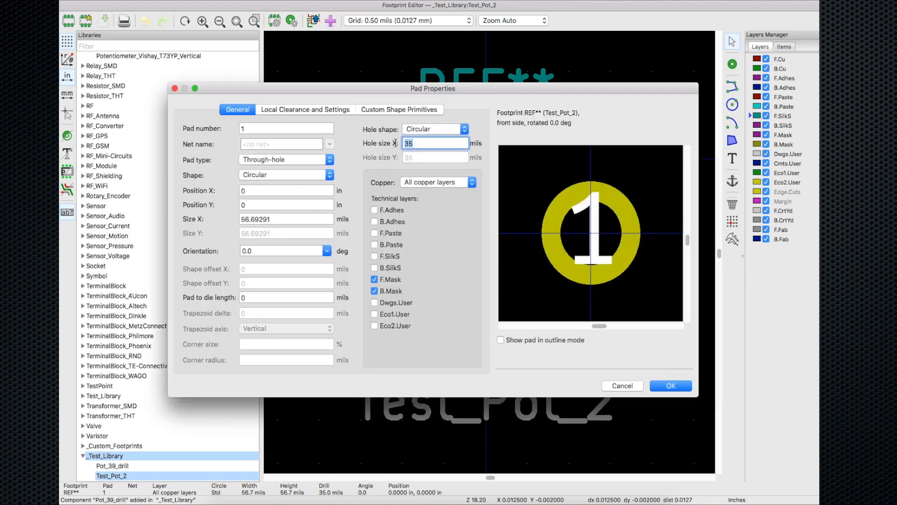
{"action": "left_click", "coordinate": [625, 387]}
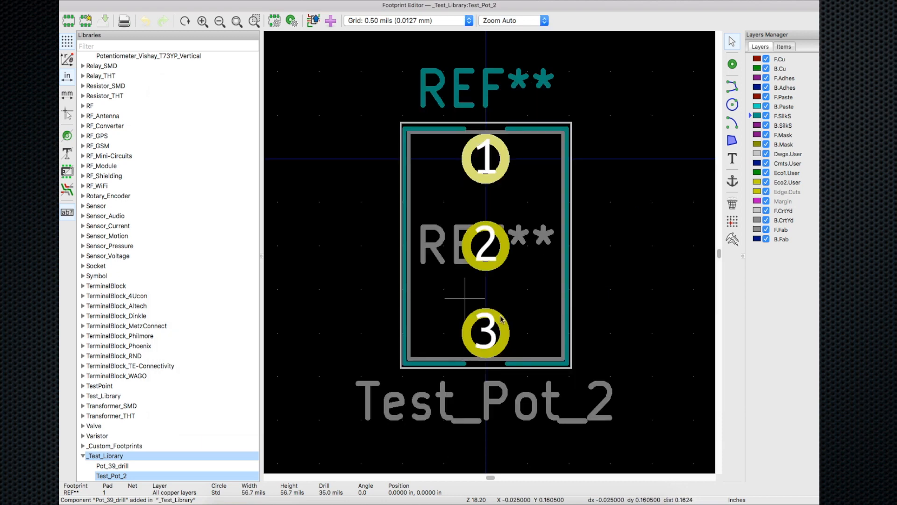
{"action": "left_click", "coordinate": [112, 457]}
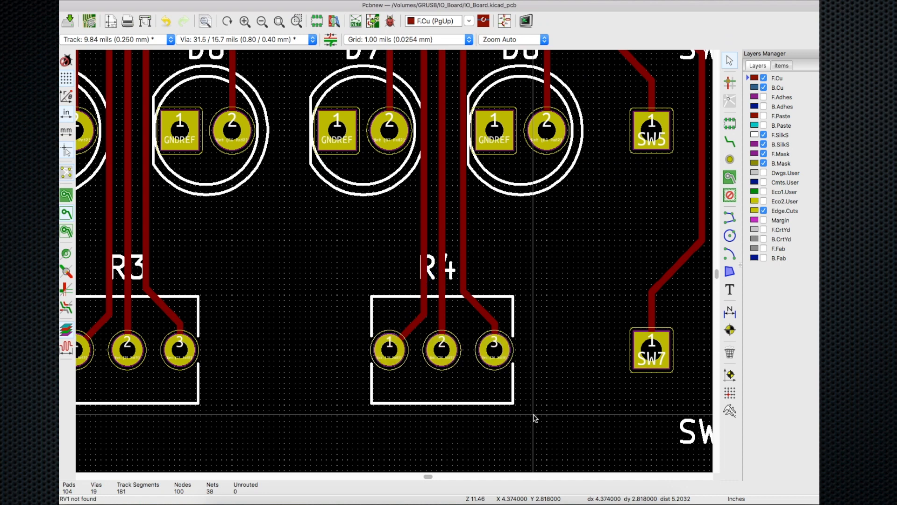
- From R4, change every footprint with identifier Potentiometer_THT:Potentiometer_Vishay_T73XW_Horizontal to _Test_Library:Pot_39_drill on the board
{"action": "left_click", "coordinate": [475, 386]}
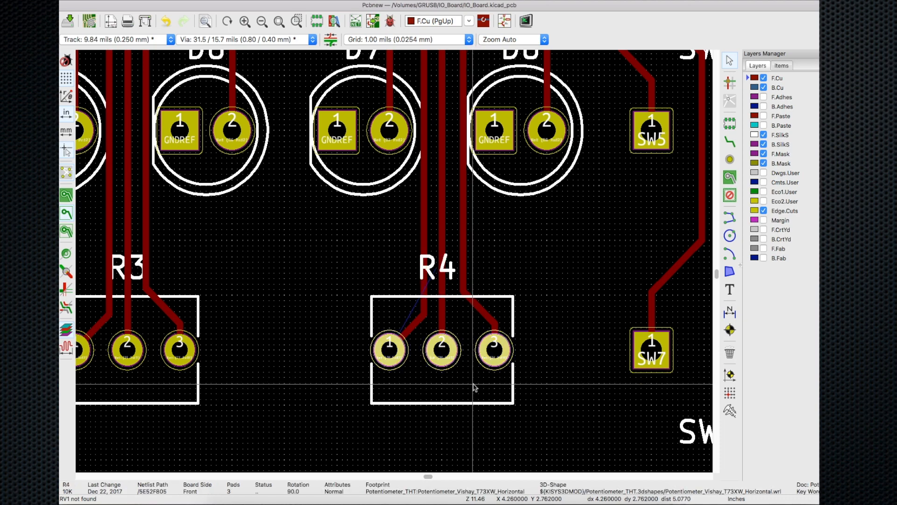
{"action": "double_click", "coordinate": [475, 386]}
{"action": "left_click", "coordinate": [563, 279]}
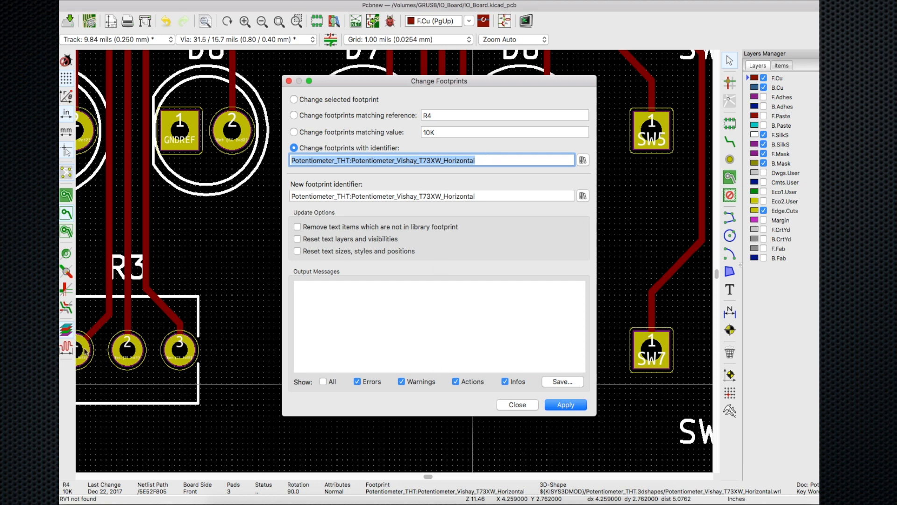
{"action": "left_click", "coordinate": [583, 161]}
{"action": "left_click", "coordinate": [144, 376]}
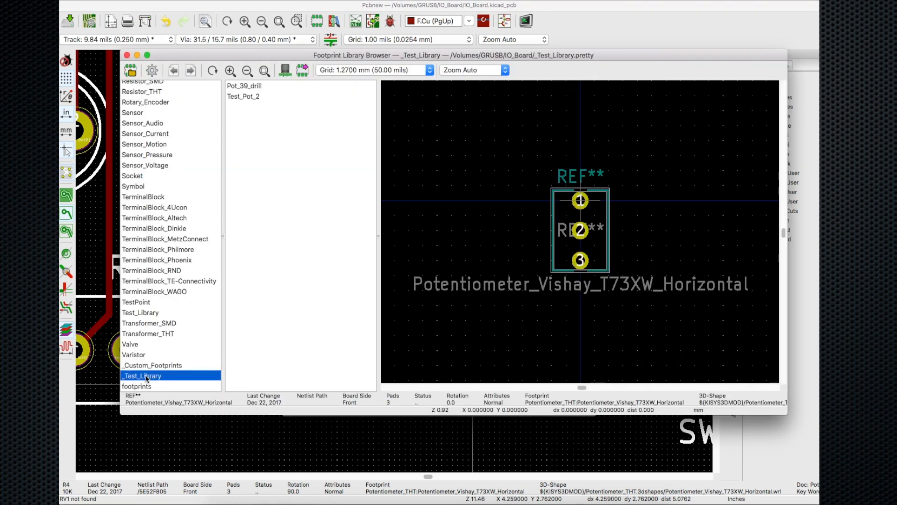
{"action": "left_click", "coordinate": [243, 86]}
{"action": "double_click", "coordinate": [244, 86]}
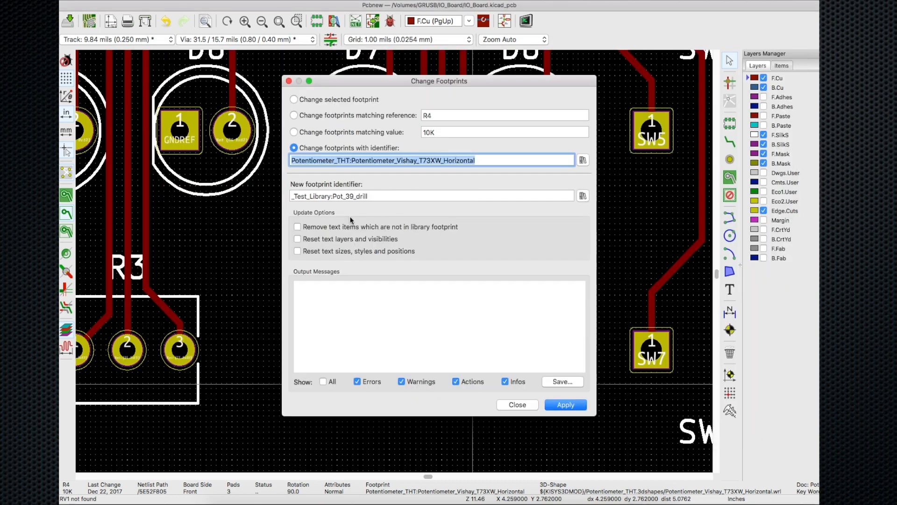
{"action": "left_click", "coordinate": [564, 405]}
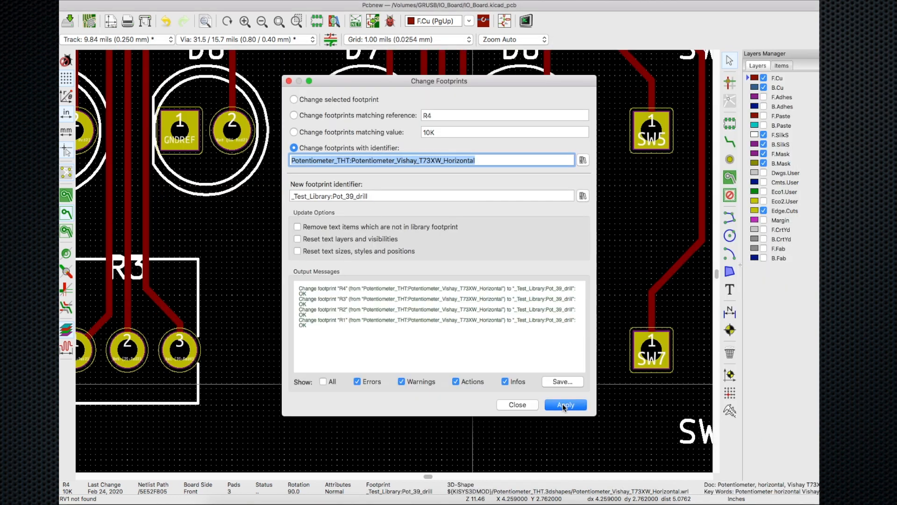
{"action": "left_click", "coordinate": [519, 405]}
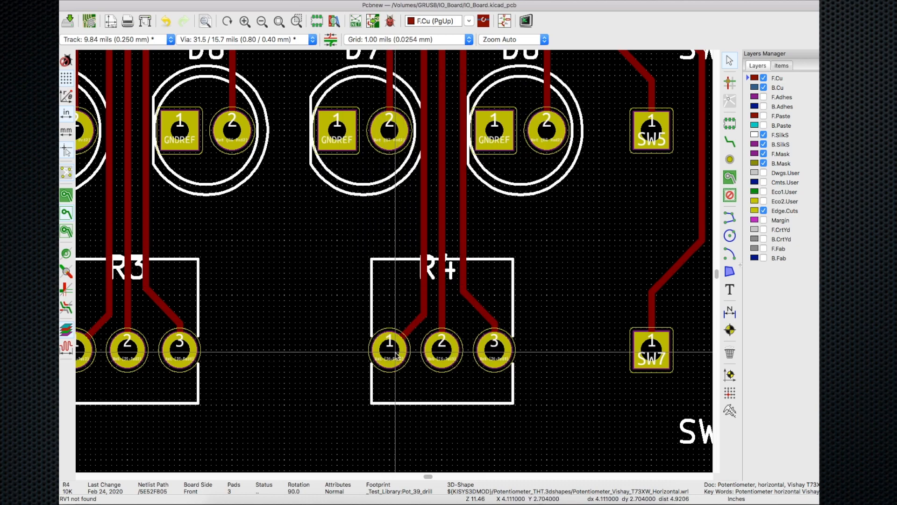
- Check the footprint assigned to R4 in the schematic and preview the netlist's pending changes on the board without applying them
{"action": "scroll", "coordinate": [442, 361], "scroll_direction": "down", "scroll_amount": 6}
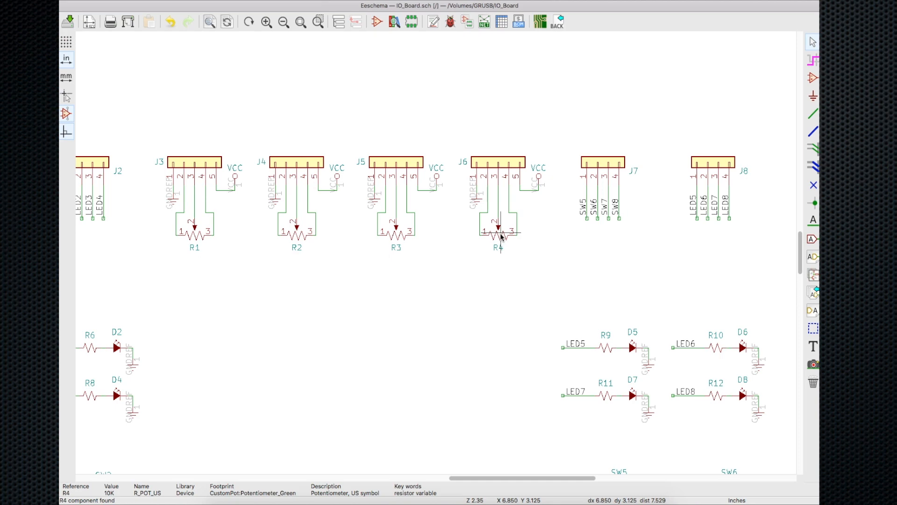
{"action": "double_click", "coordinate": [501, 236]}
{"action": "left_click", "coordinate": [332, 199]}
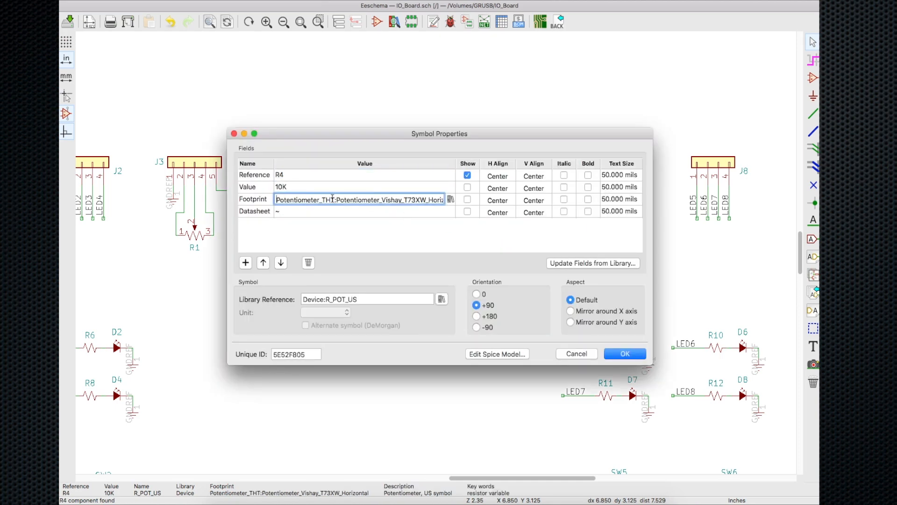
{"action": "left_click", "coordinate": [582, 354]}
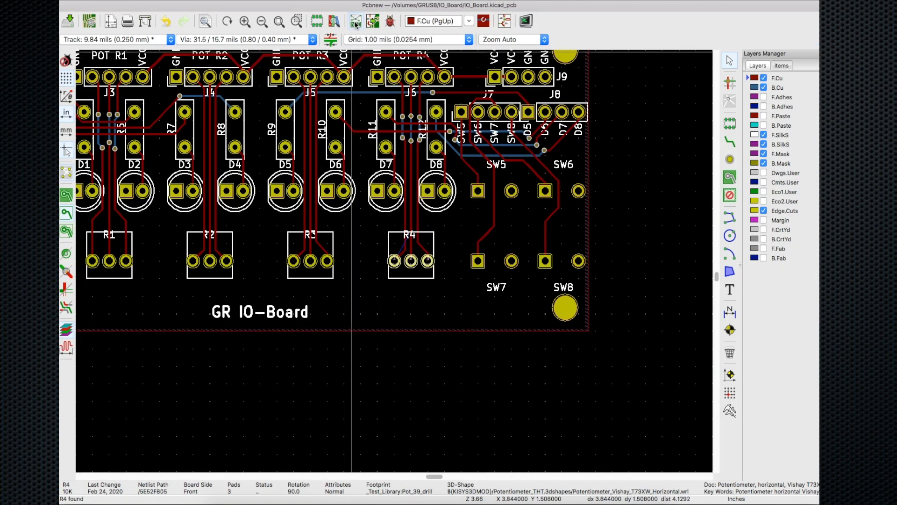
{"action": "left_click", "coordinate": [356, 22]}
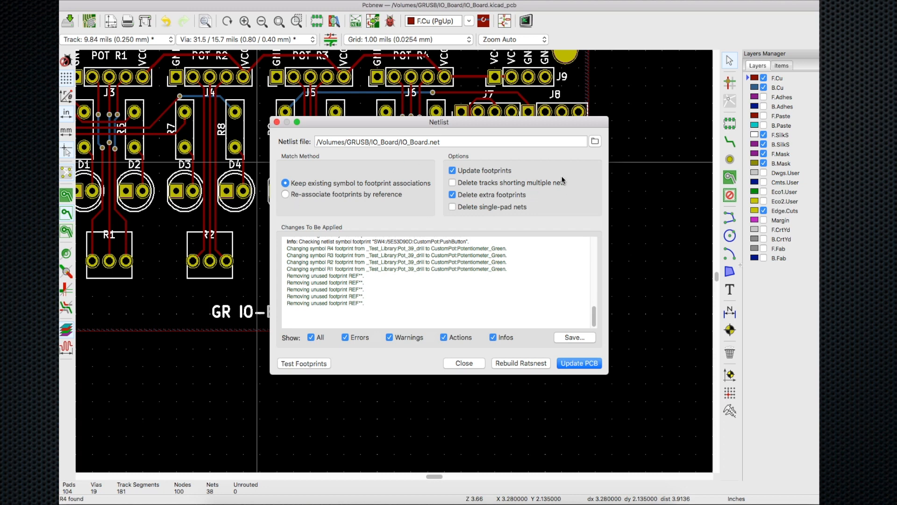
{"action": "left_click", "coordinate": [469, 363]}
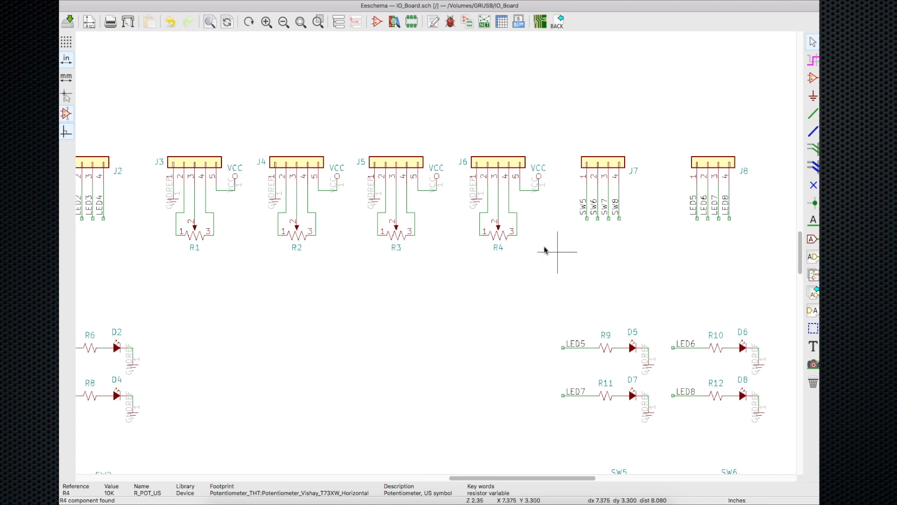
- Assign the _Test_Library:Pot_39_drill footprint to potentiometers R1 through R4 in the schematic's footprint assignments and accept the assignments
{"action": "scroll", "coordinate": [495, 194], "scroll_direction": "up", "scroll_amount": 1}
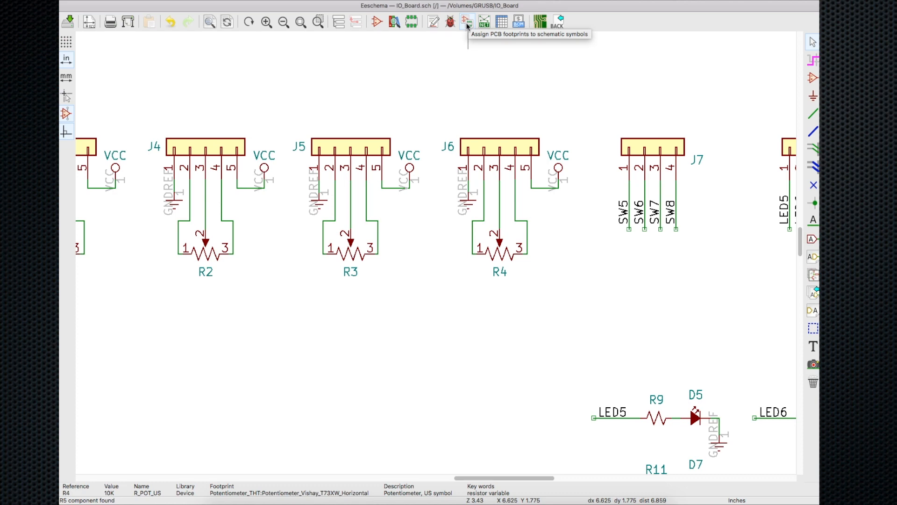
{"action": "left_click", "coordinate": [467, 22]}
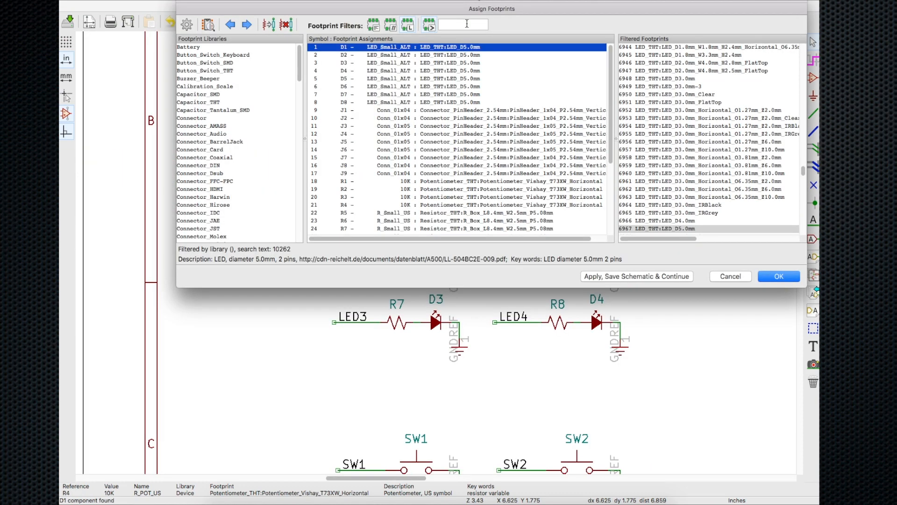
{"action": "left_click", "coordinate": [439, 184]}
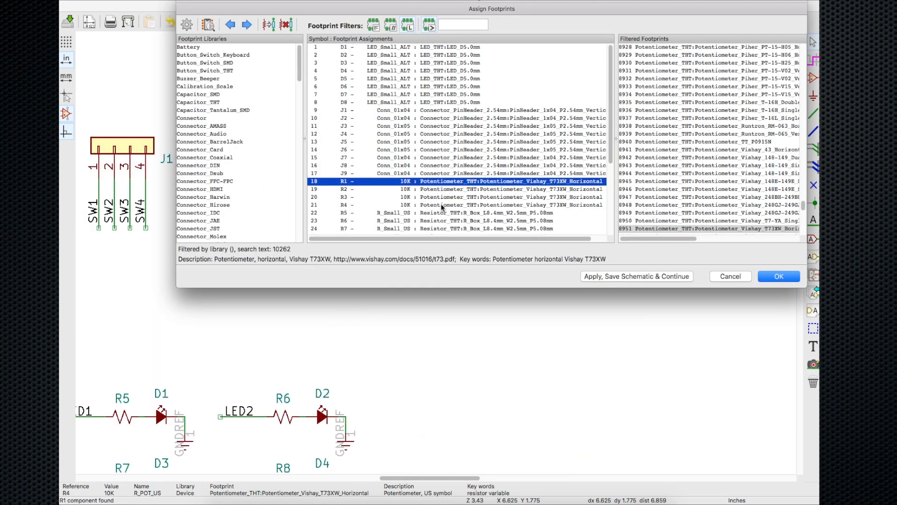
{"action": "left_click", "coordinate": [442, 207], "text": "shift"}
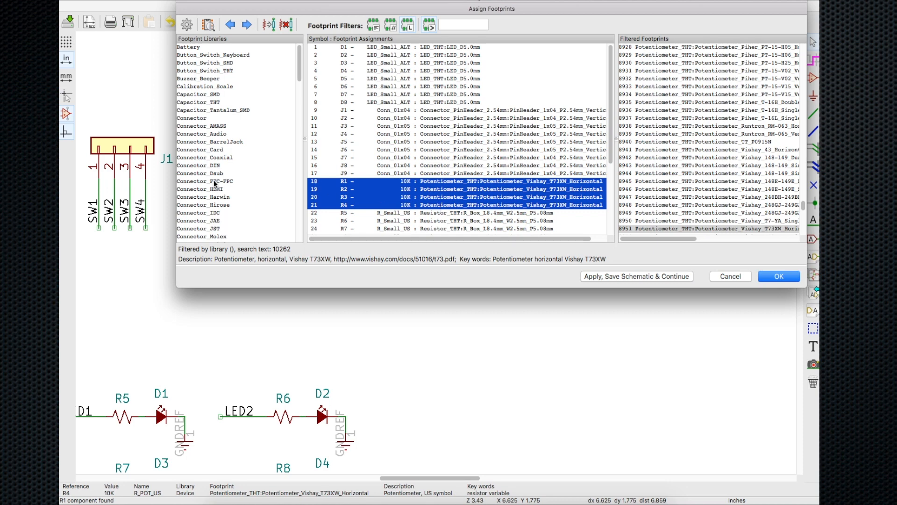
{"action": "scroll", "coordinate": [217, 183], "scroll_direction": "down", "scroll_amount": 15}
{"action": "left_click", "coordinate": [215, 229]}
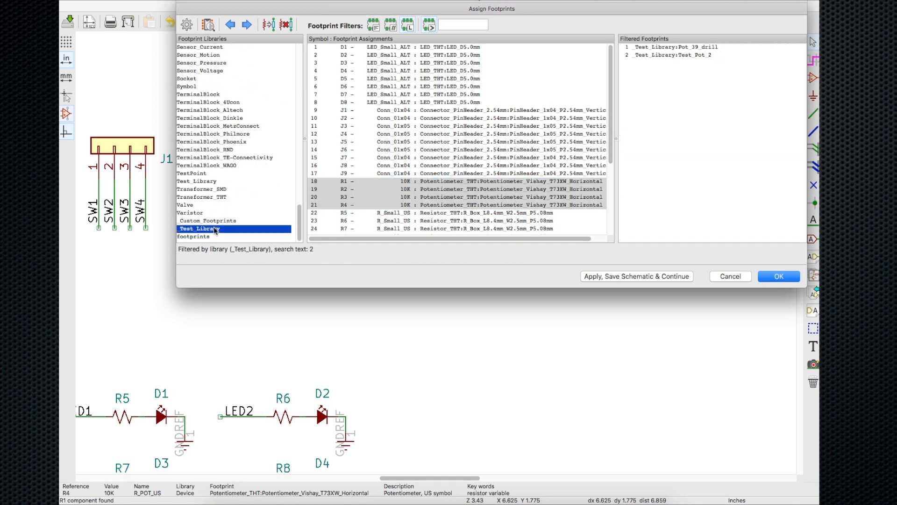
{"action": "left_click", "coordinate": [706, 48]}
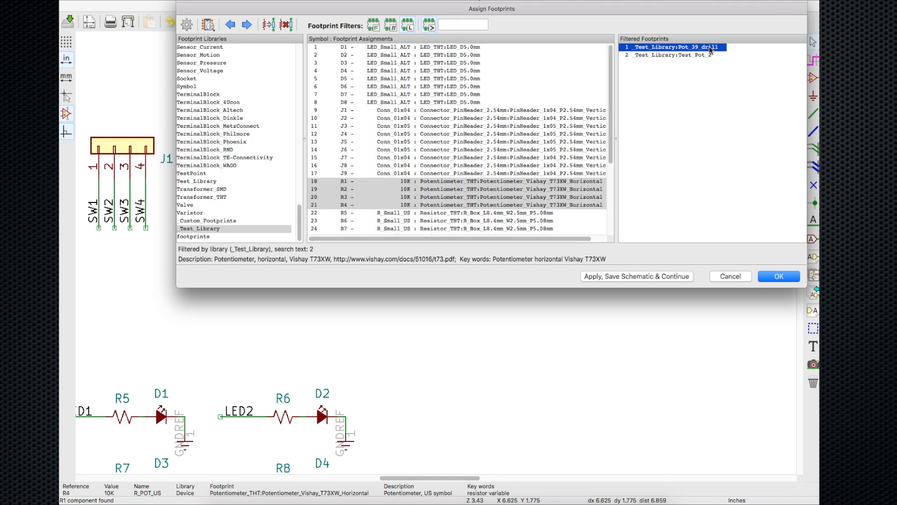
{"action": "double_click", "coordinate": [710, 48]}
{"action": "key", "text": "Return"}
- Check the footprint field in R4's symbol properties and leave the dialog without changes
{"action": "scroll", "coordinate": [692, 212], "scroll_direction": "up", "scroll_amount": 6}
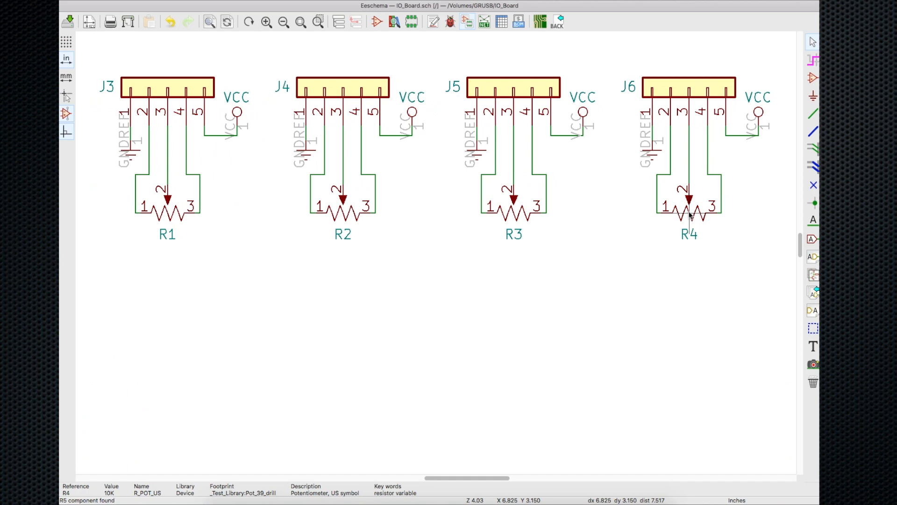
{"action": "double_click", "coordinate": [691, 215]}
{"action": "left_click", "coordinate": [352, 199]}
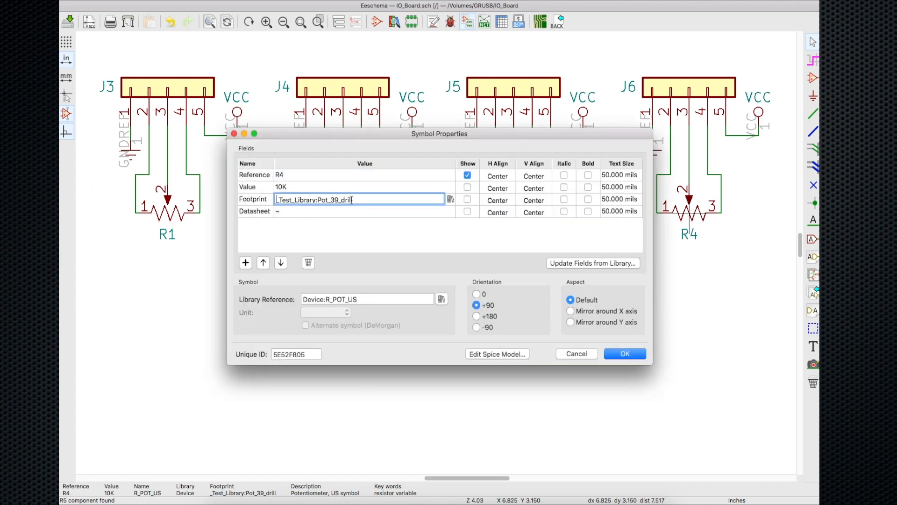
{"action": "left_click", "coordinate": [593, 354]}
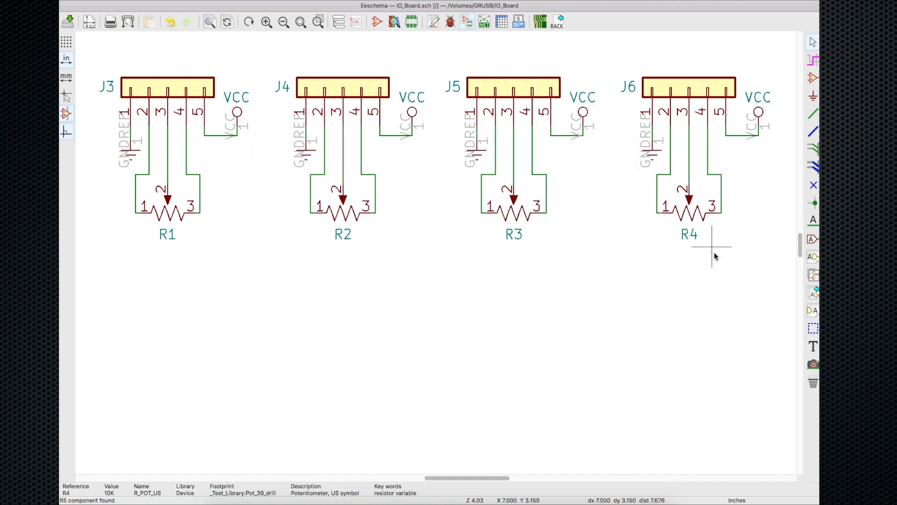
- Generate the schematic's netlist, update the PCB from IO_Board.net, and place the added RV1 footprint just below the board outline
{"action": "left_click", "coordinate": [484, 21]}
{"action": "left_click", "coordinate": [507, 206]}
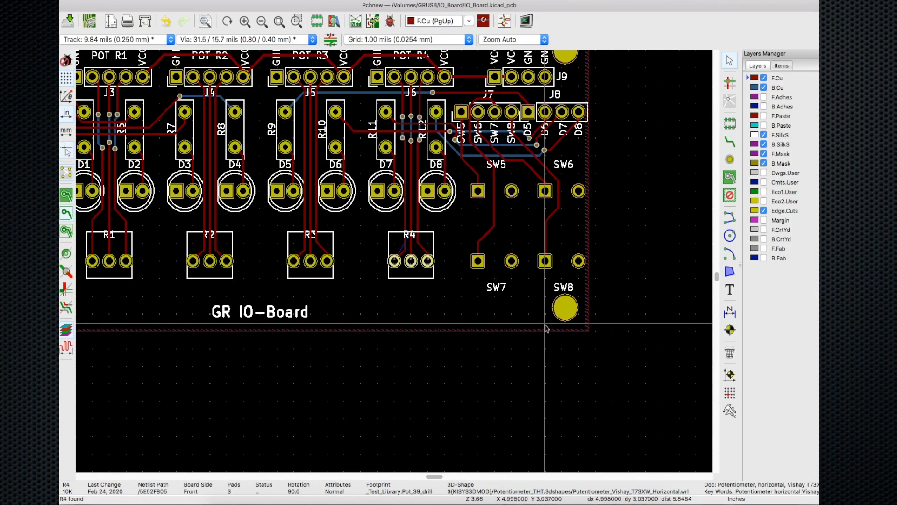
{"action": "left_click", "coordinate": [355, 21]}
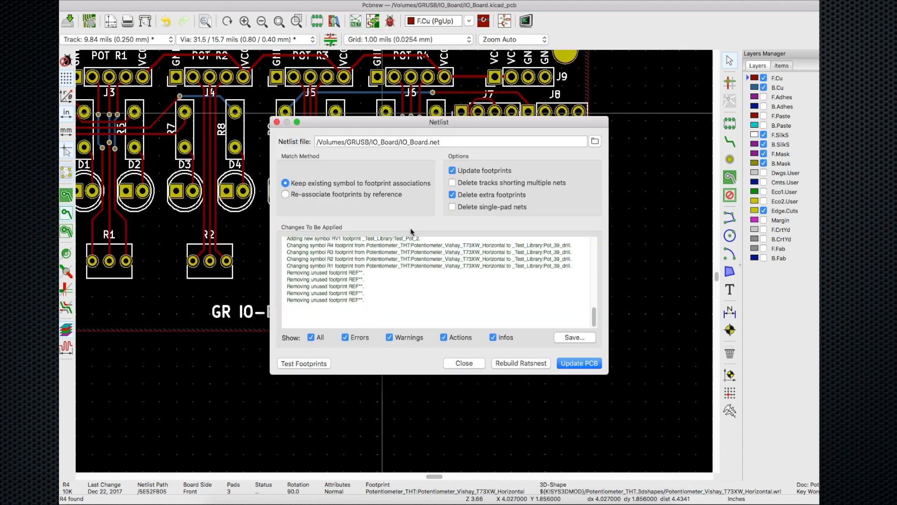
{"action": "left_click", "coordinate": [579, 363]}
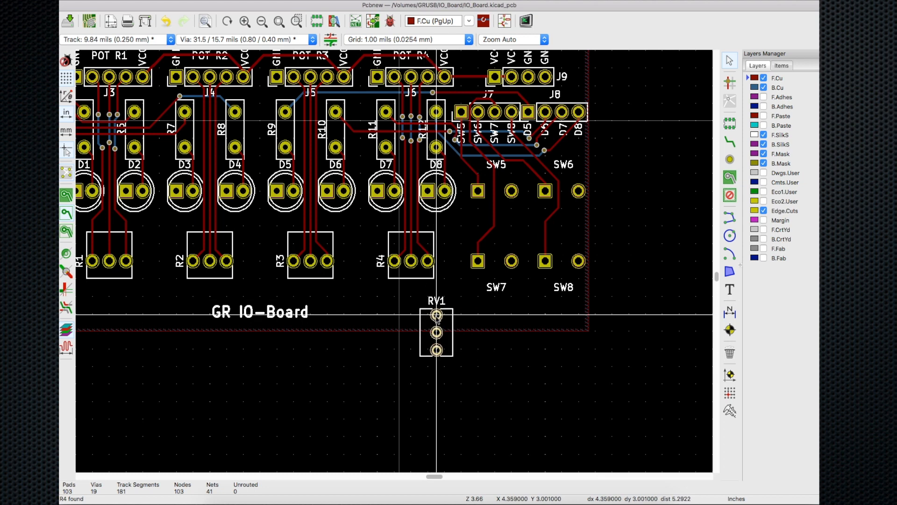
{"action": "left_click", "coordinate": [458, 357]}
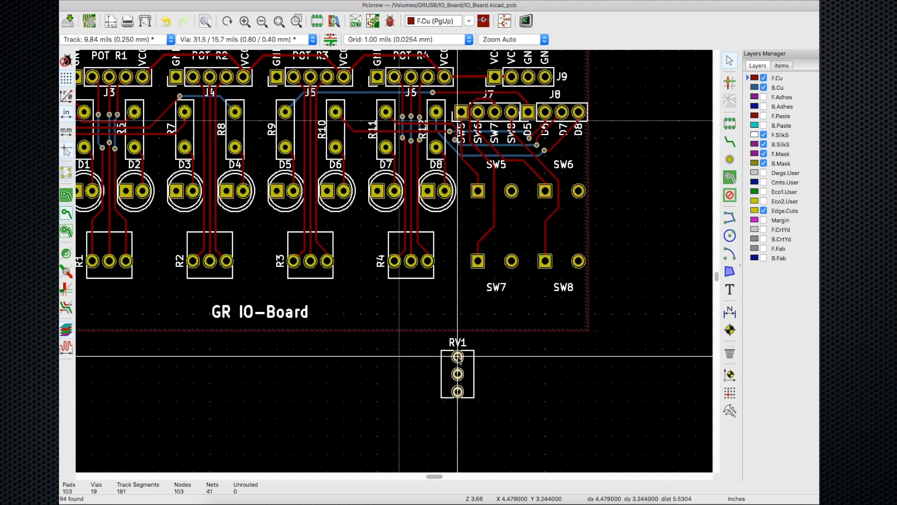
- Inspect the updated R4 footprint through its properties on the board
{"action": "left_click", "coordinate": [419, 265]}
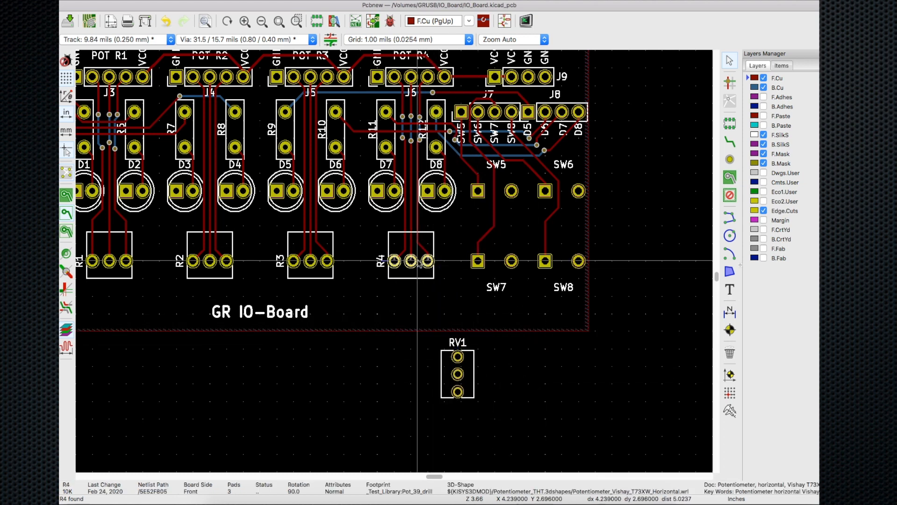
{"action": "double_click", "coordinate": [419, 264]}
{"action": "left_click", "coordinate": [545, 276]}
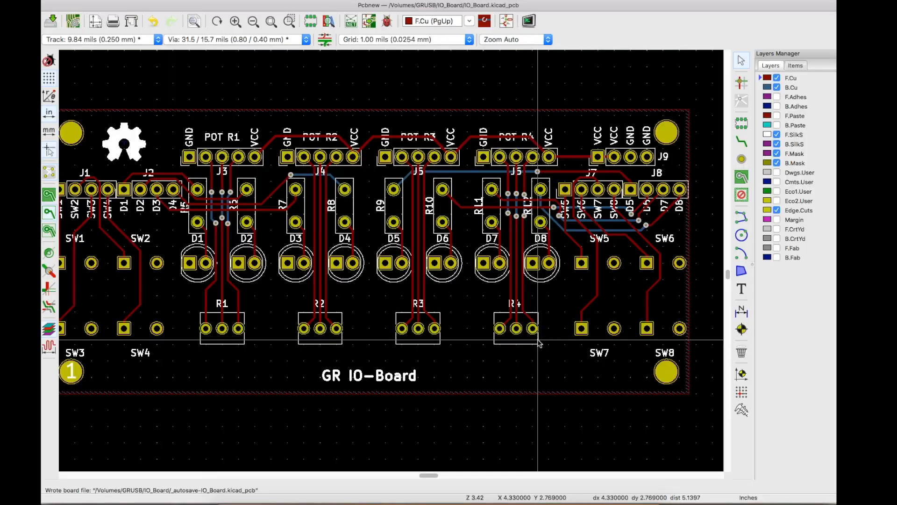
- Assign Test_Pot_2 from _Test_Library to the added R_POT_US potentiometer and annotate the schematic, keeping existing annotations
{"action": "scroll", "coordinate": [539, 333], "scroll_direction": "up", "scroll_amount": 6}
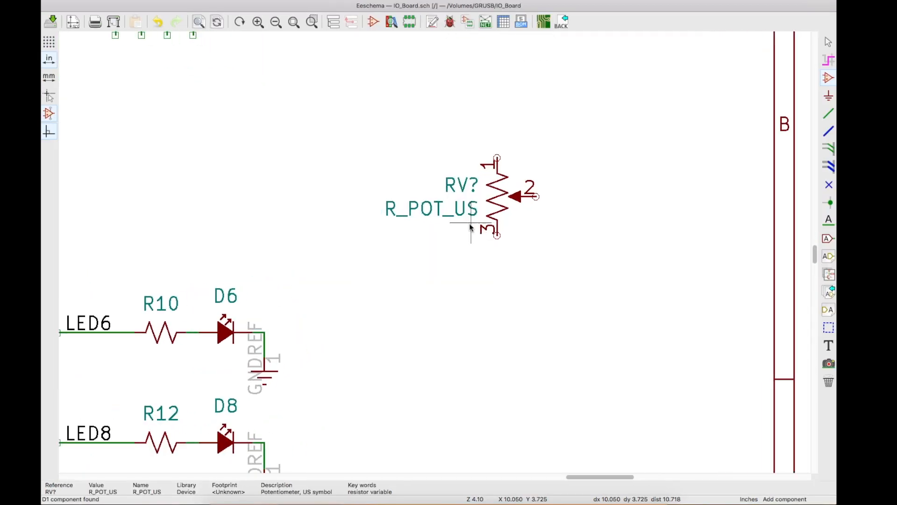
{"action": "scroll", "coordinate": [527, 178], "scroll_direction": "up", "scroll_amount": 3}
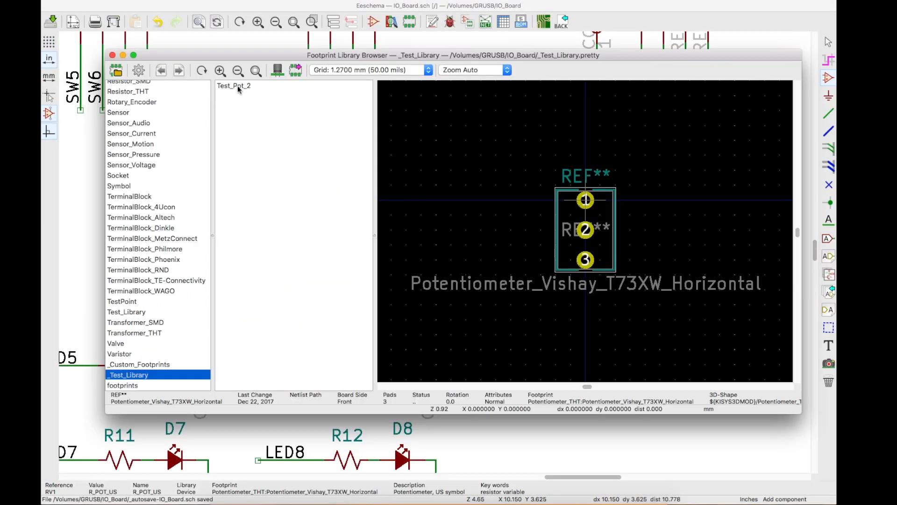
{"action": "left_click", "coordinate": [237, 87]}
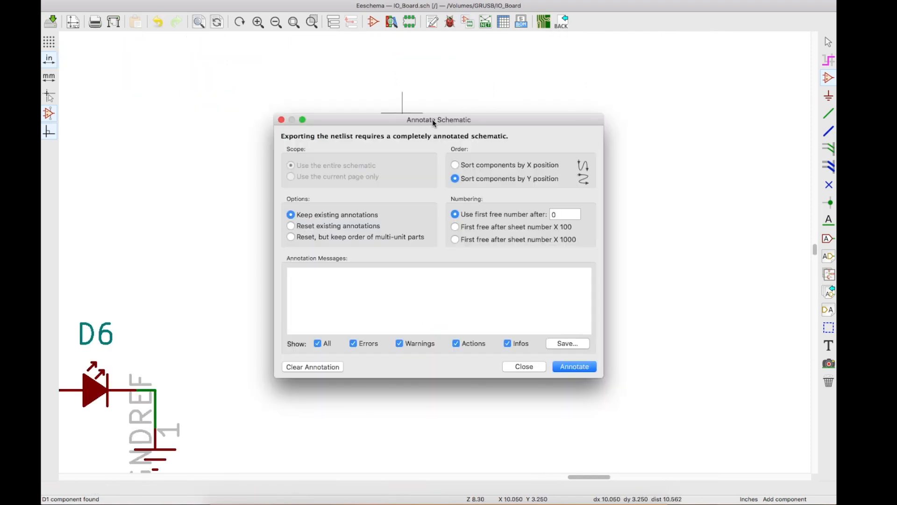
{"action": "left_click", "coordinate": [571, 367]}
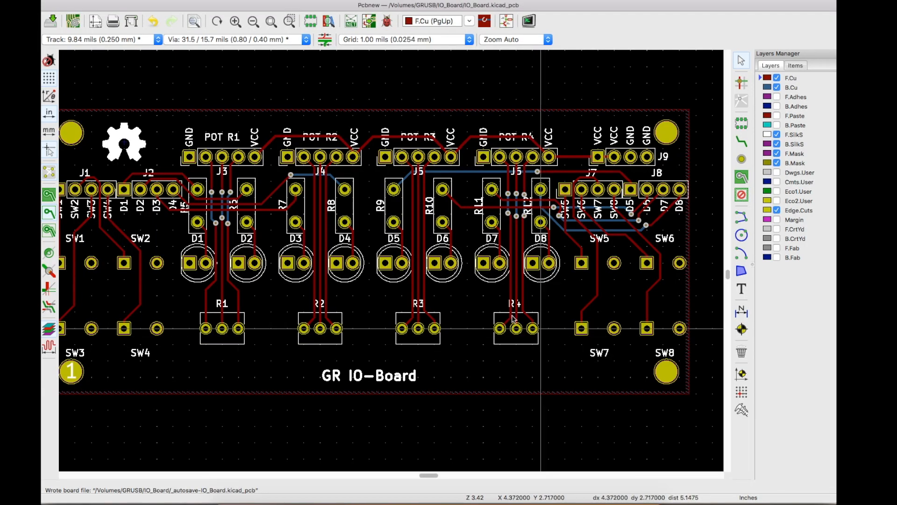
- Locate R4 on the board and check its footprint field in the schematic's symbol properties
{"action": "left_click", "coordinate": [534, 337]}
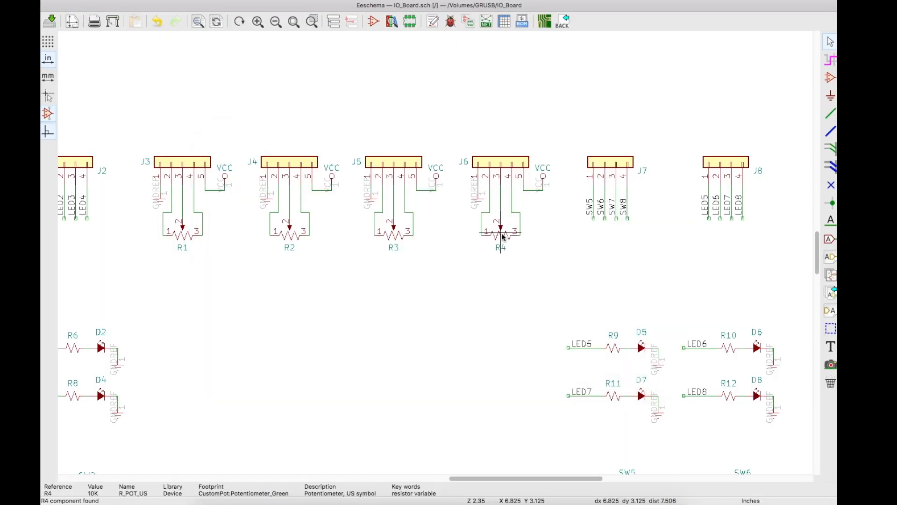
{"action": "double_click", "coordinate": [503, 236]}
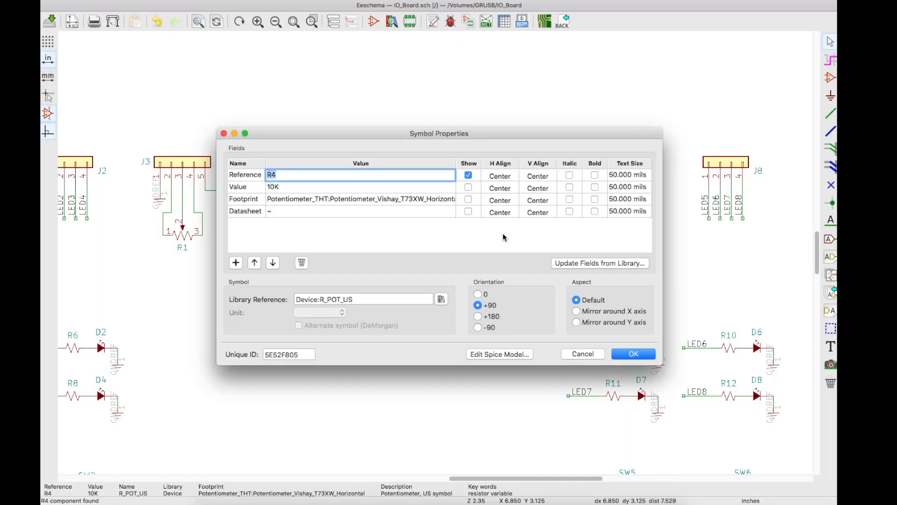
{"action": "left_click", "coordinate": [420, 199]}
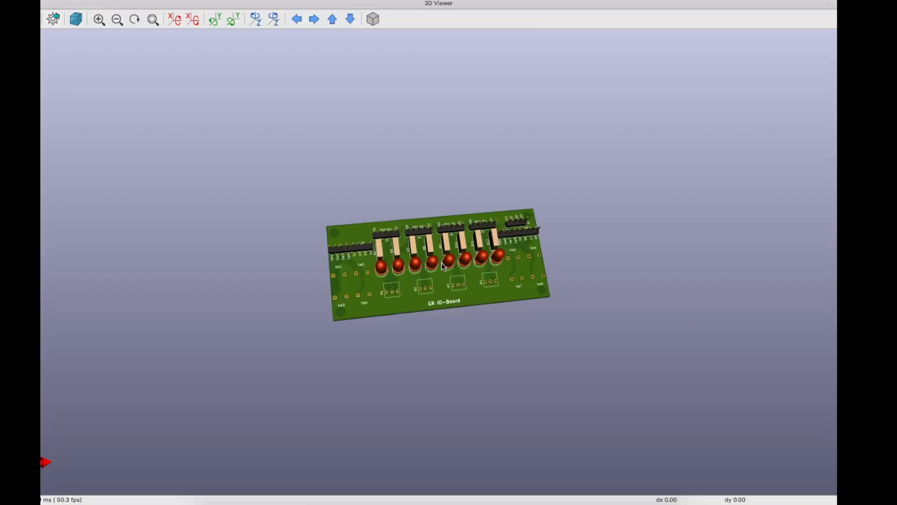
- Examine the finished board up close around LEDs D4 and D5 in the 3D Viewer
{"action": "scroll", "coordinate": [442, 263], "scroll_direction": "up", "scroll_amount": 5}
{"action": "scroll", "coordinate": [441, 263], "scroll_direction": "up", "scroll_amount": 10}
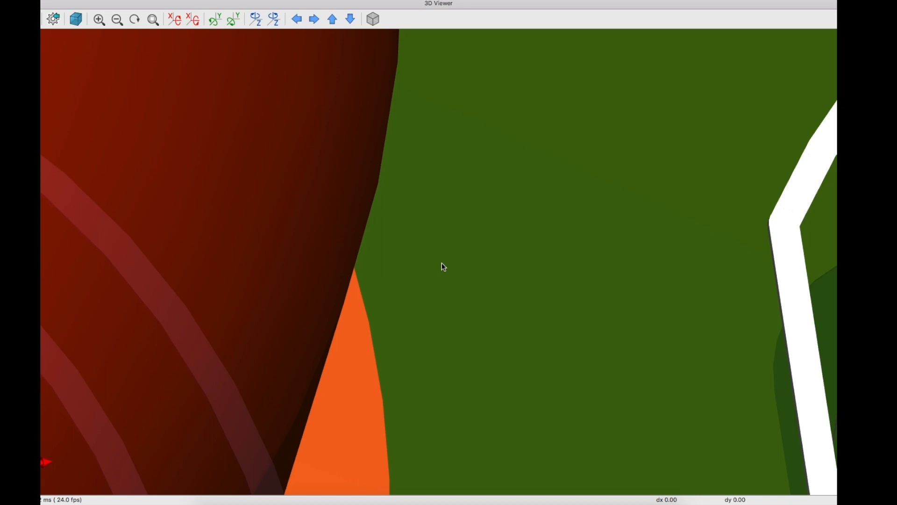
{"action": "scroll", "coordinate": [442, 263], "scroll_direction": "down", "scroll_amount": 15}
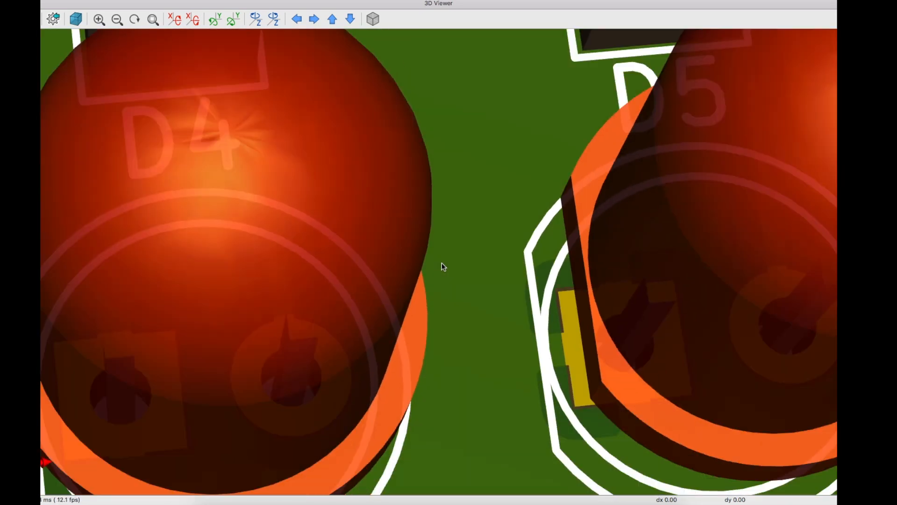